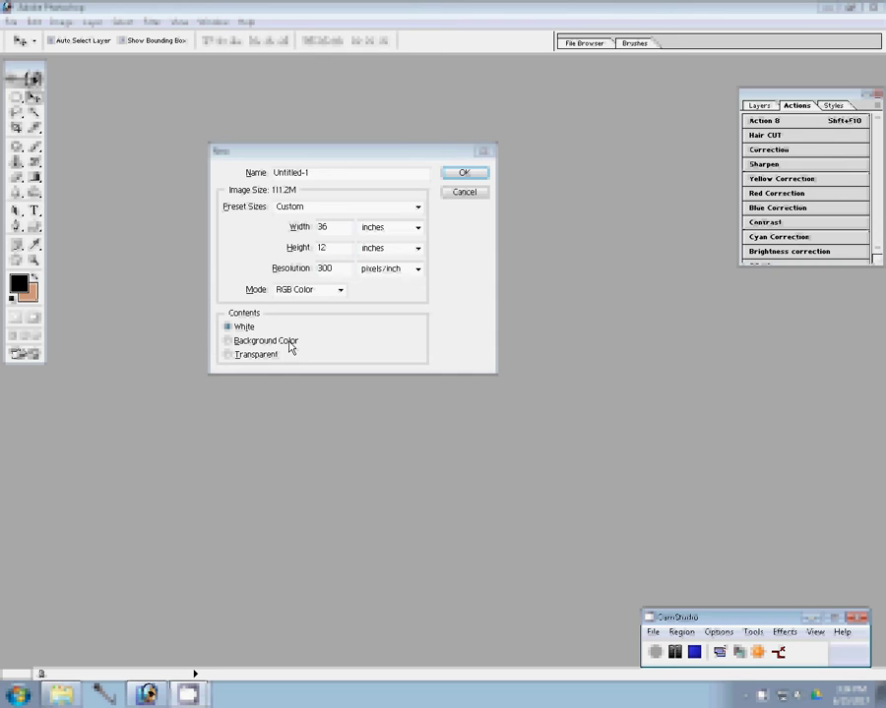
Create a white 36 × 12 inch page at 300 ppi and move its window lower.
click(475, 173)
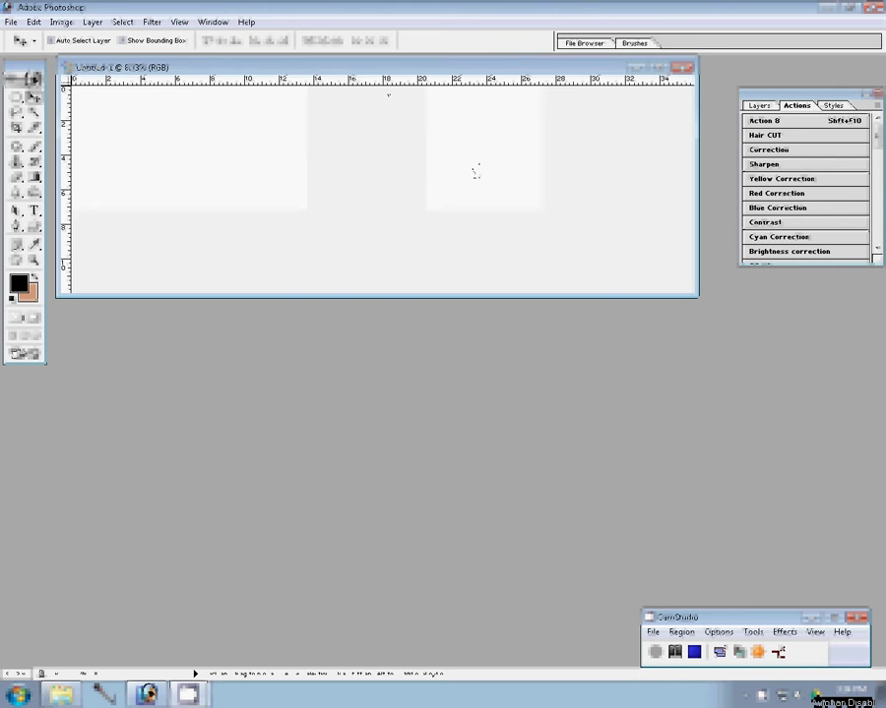
drag(375, 69, 422, 325)
Switch to the photo folder and select thumbnails CHA_4274 through CHA_4285.
key(alt+Tab)
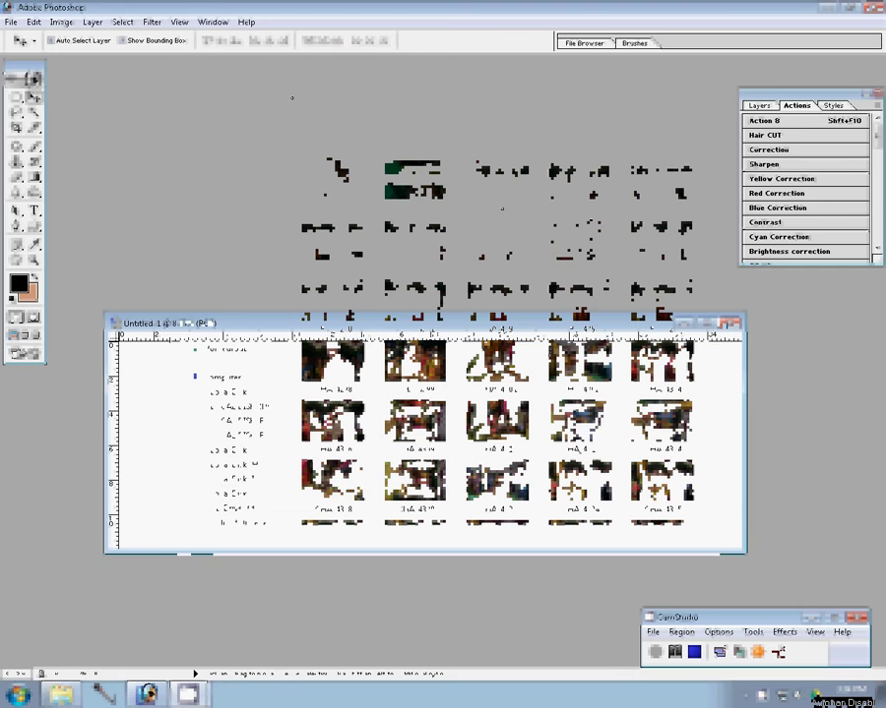
key(c)
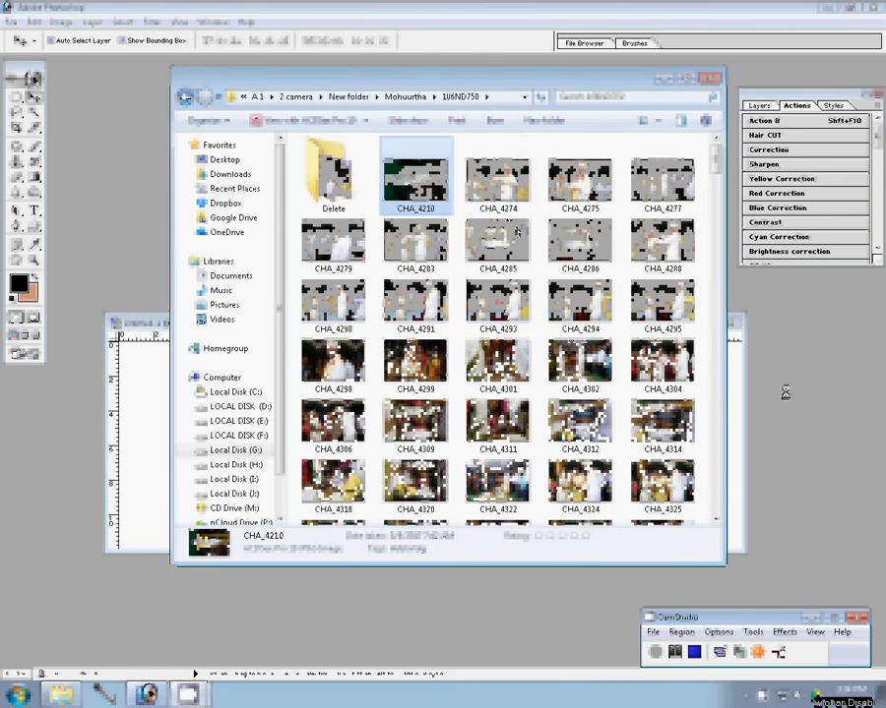
click(533, 208)
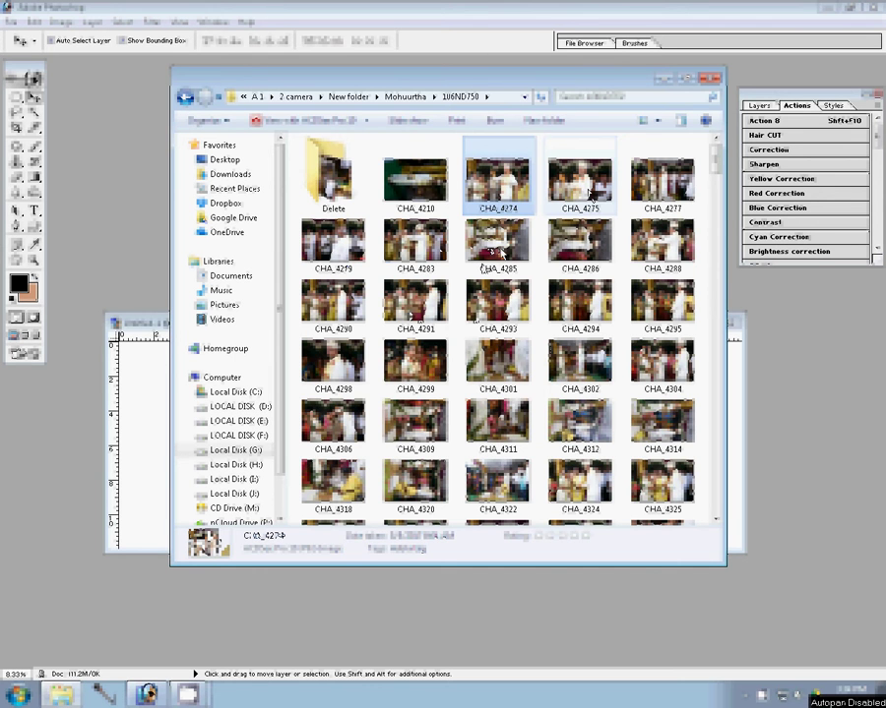
key(shift+Right)
key(shift+Right)
key(shift+Right)
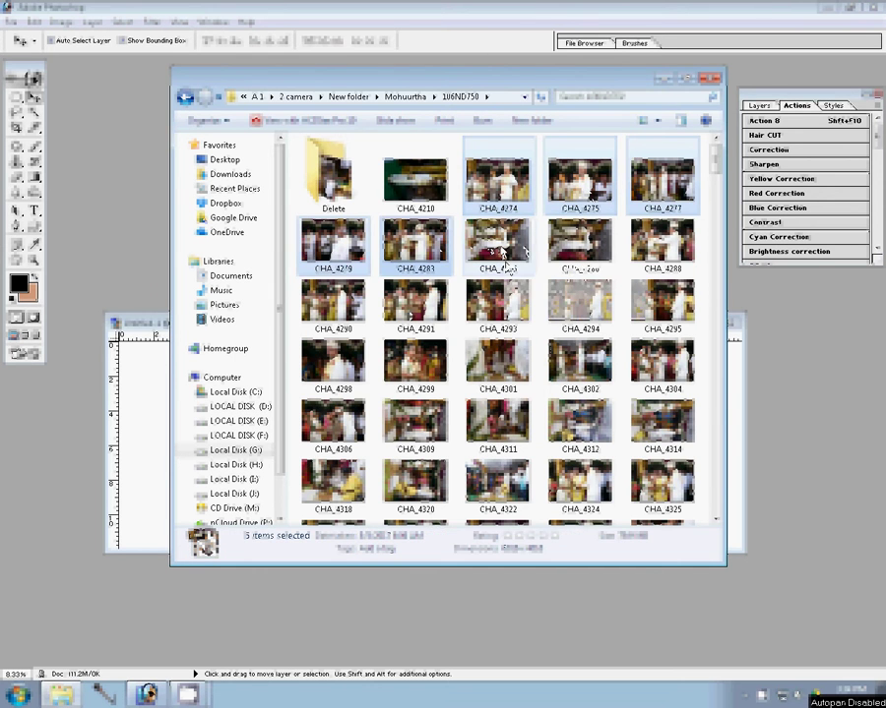
key(shift+Right)
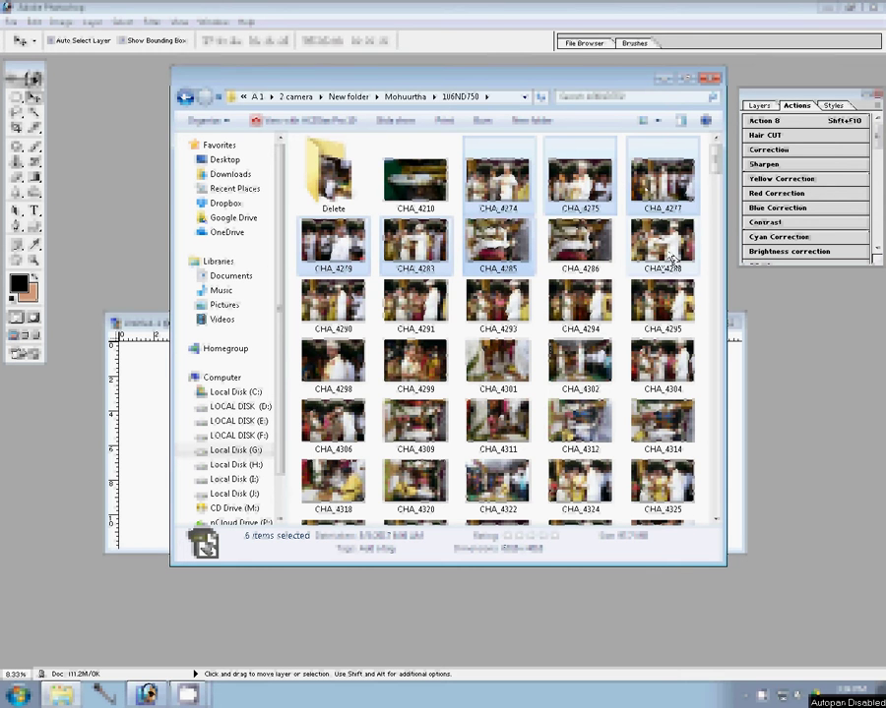
Try selecting CHA_4288, then reselect only CHA_4274 through CHA_4285.
ctrl+click(673, 257)
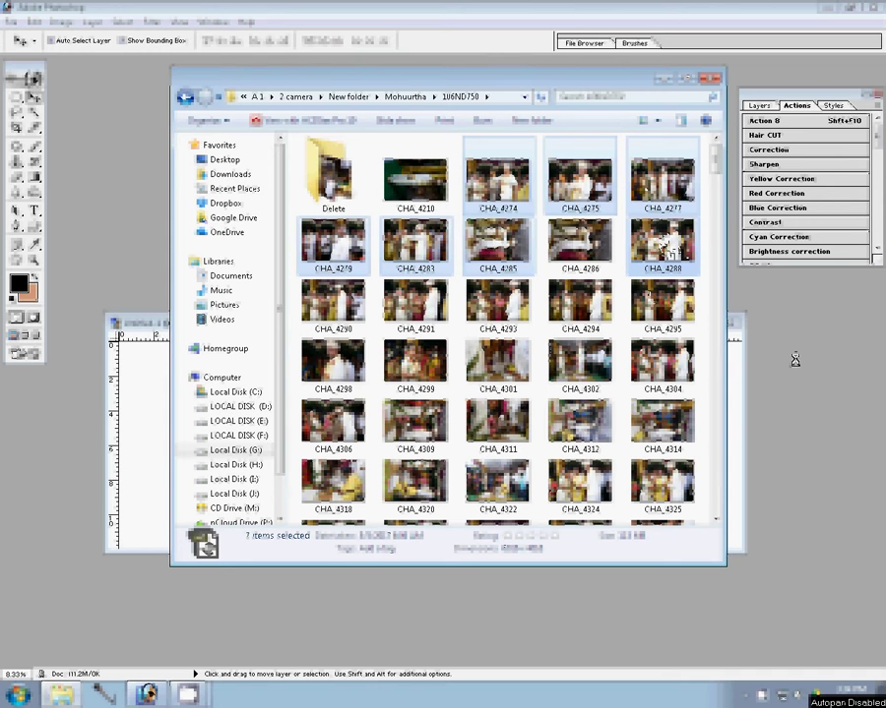
click(694, 272)
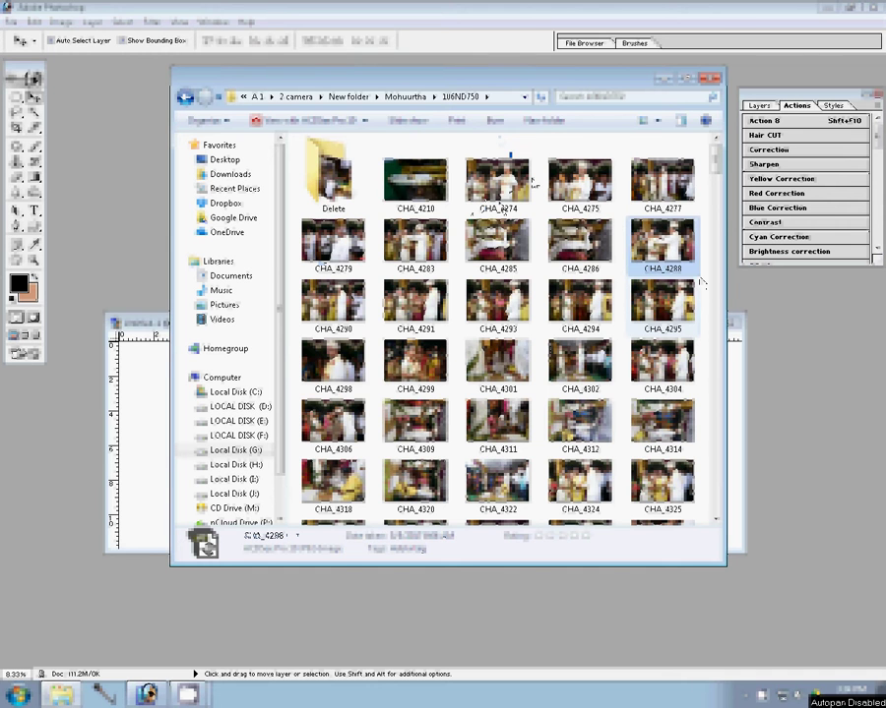
click(497, 180)
shift+click(497, 241)
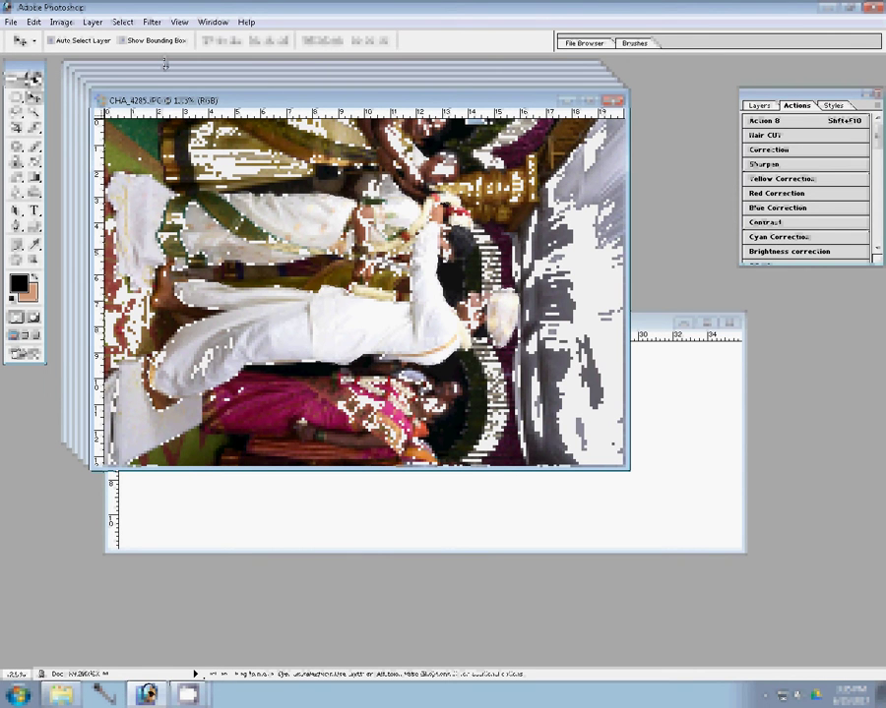
Rotate CHA_4285's canvas 90° so it stands in portrait orientation.
click(62, 21)
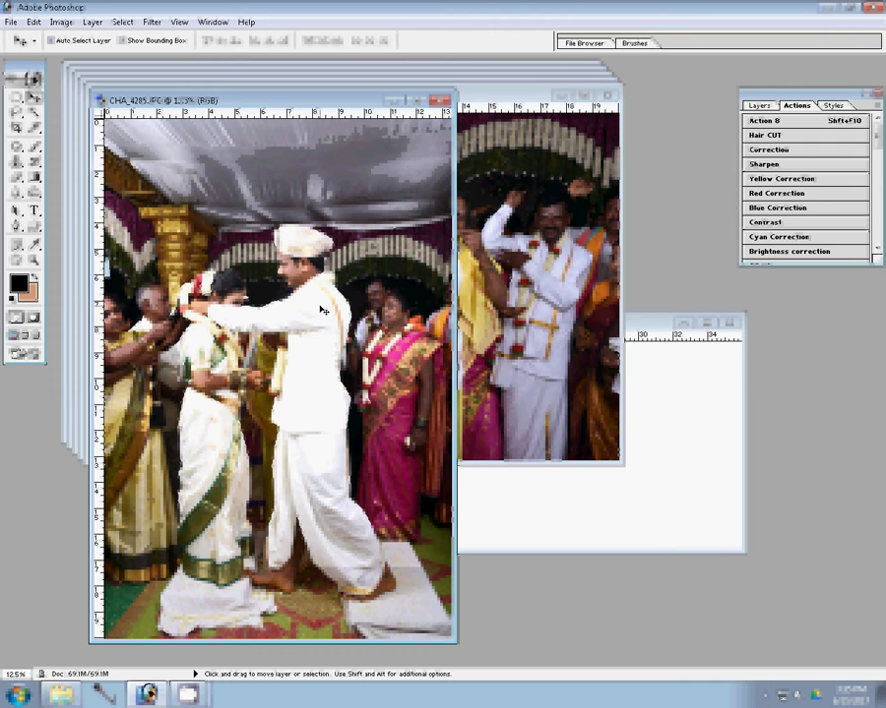
Copy CHA_4285 onto the album page and scale it to about half size.
mouse_move(322, 311)
mouse_down()
mouse_move(661, 407)
mouse_move(506, 404)
mouse_up()
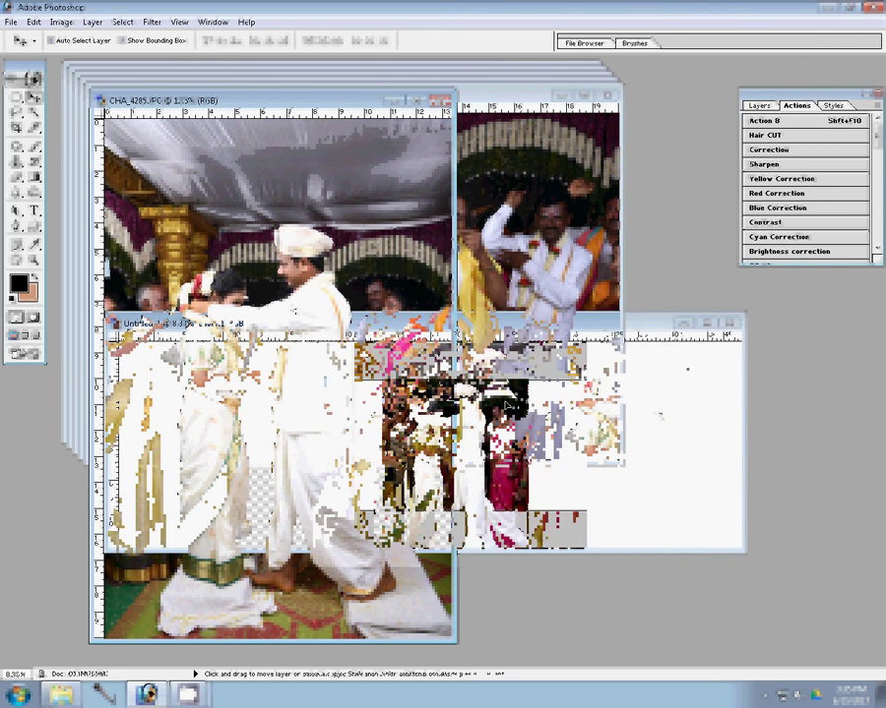
key(ctrl+minus)
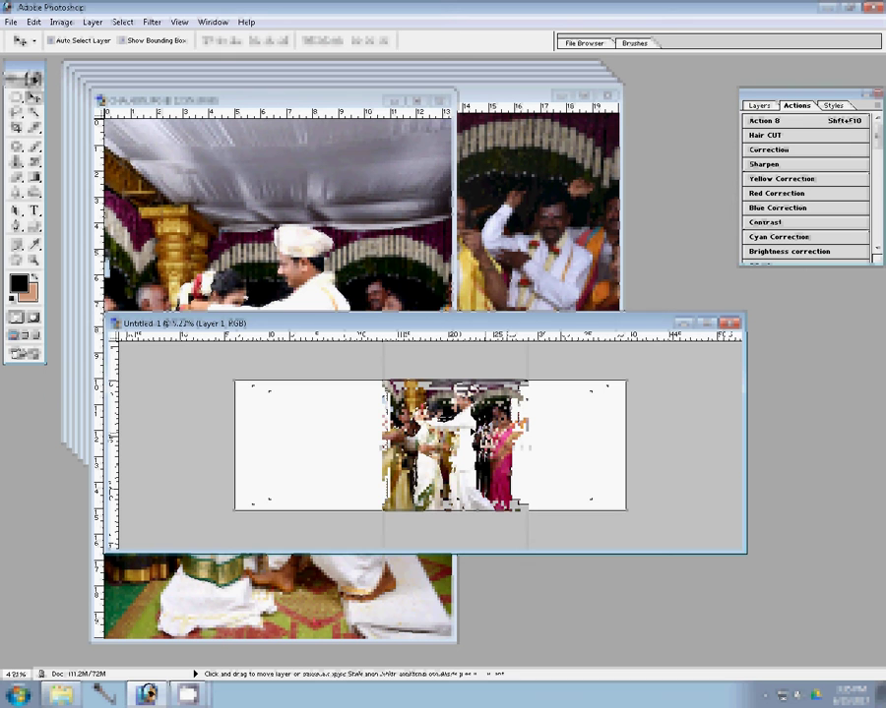
key(ctrl+t)
drag(526, 382, 501, 399)
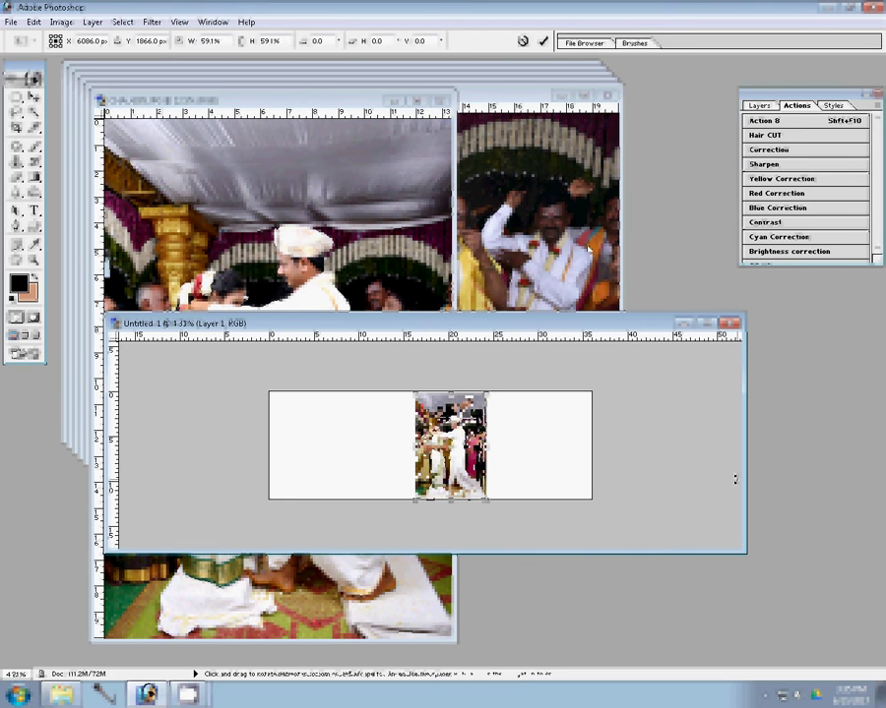
key(Return)
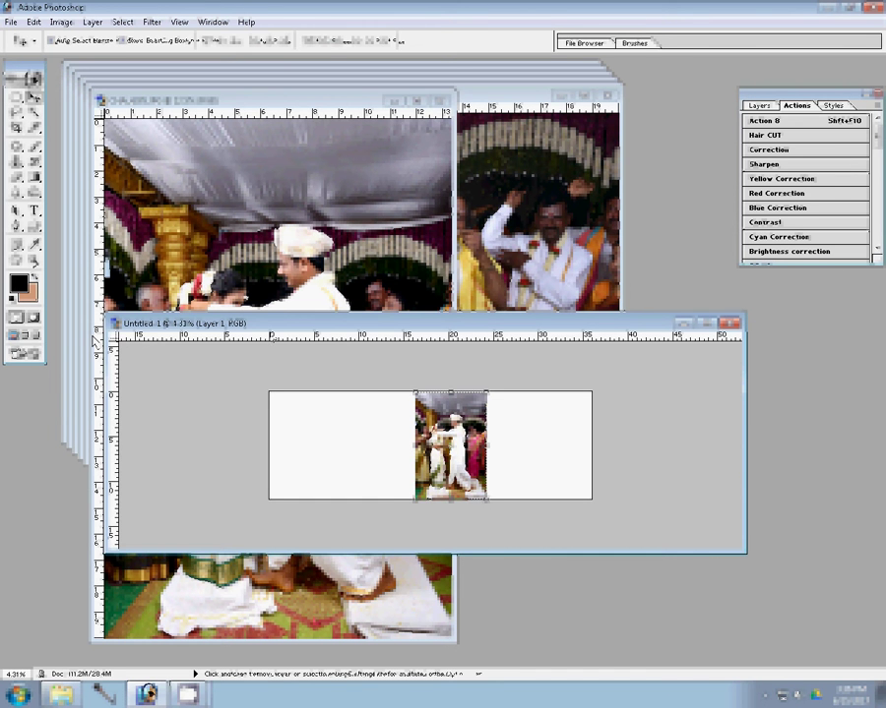
Nudge the portrait photo right and close the original CHA_4285 without saving.
key(z)
key(ctrl+plus)
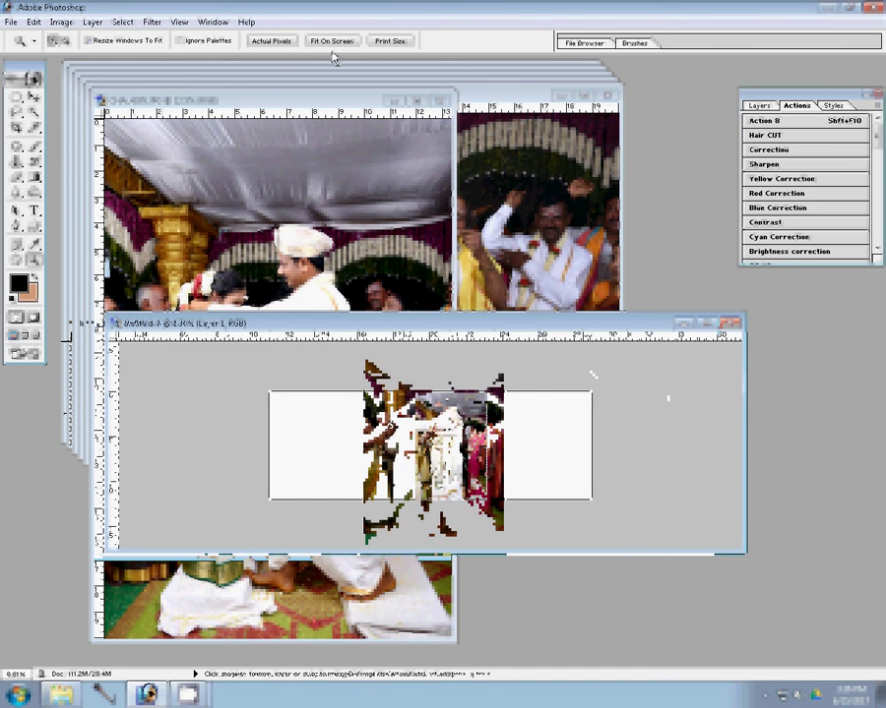
key(v)
key(shift+Right)
key(shift+Right)
key(shift+Right)
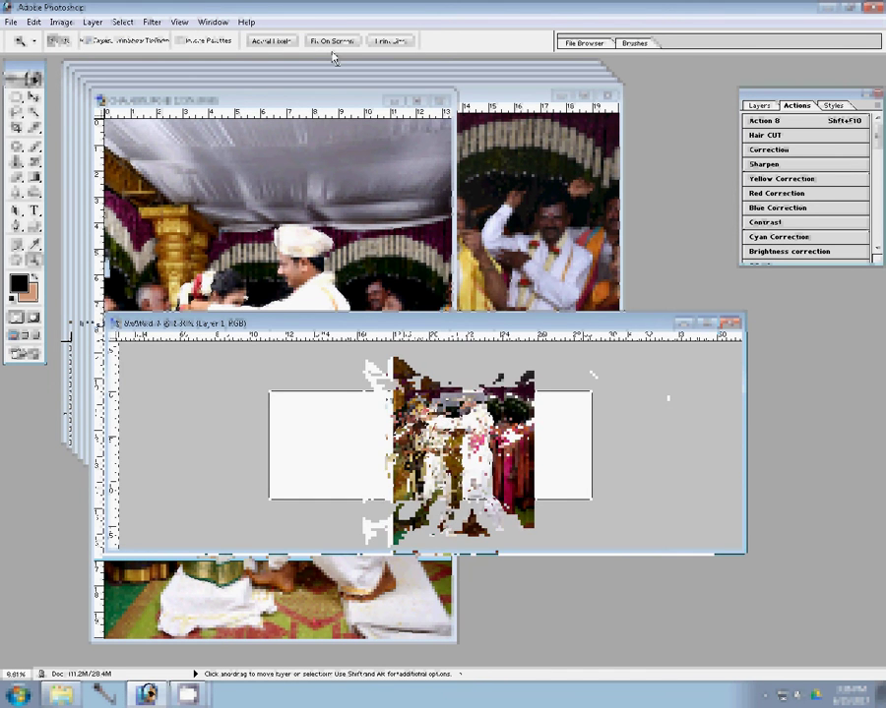
click(442, 102)
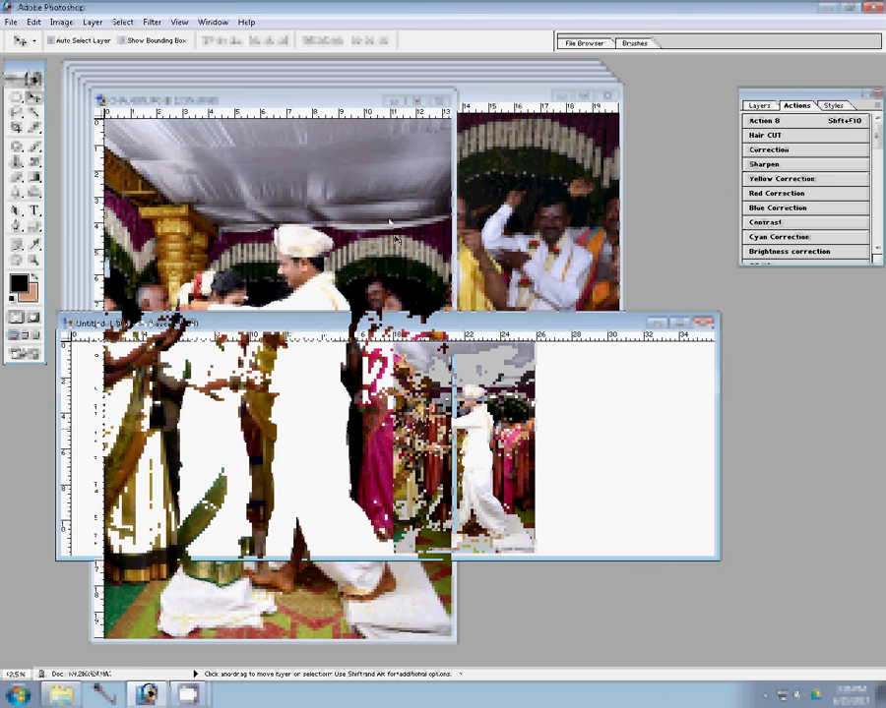
Rotate CHA_4283's canvas 90°, resize it, and close the original unsaved.
click(446, 265)
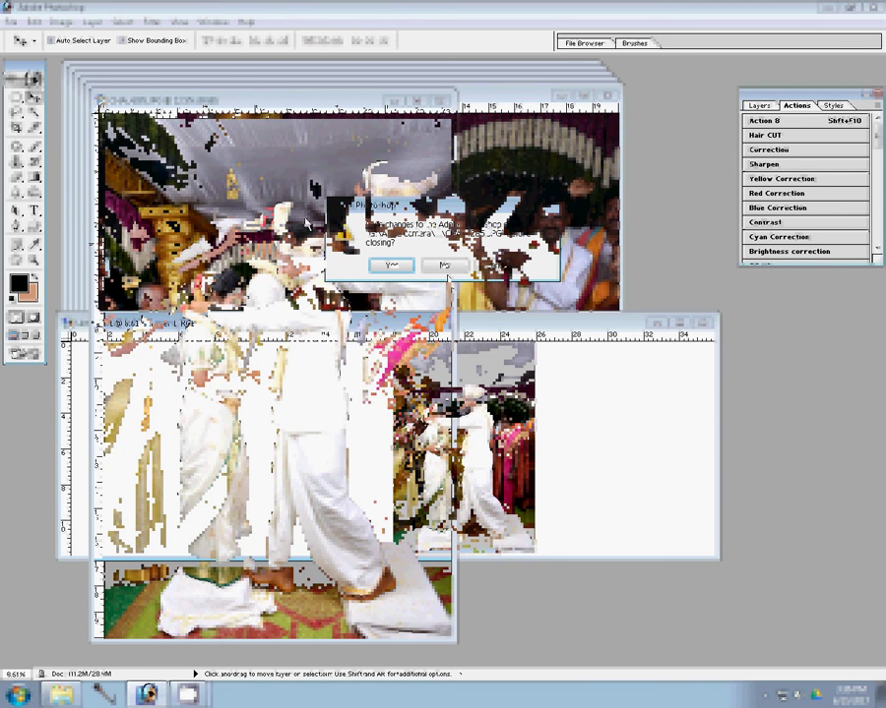
click(61, 22)
mouse_move(127, 228)
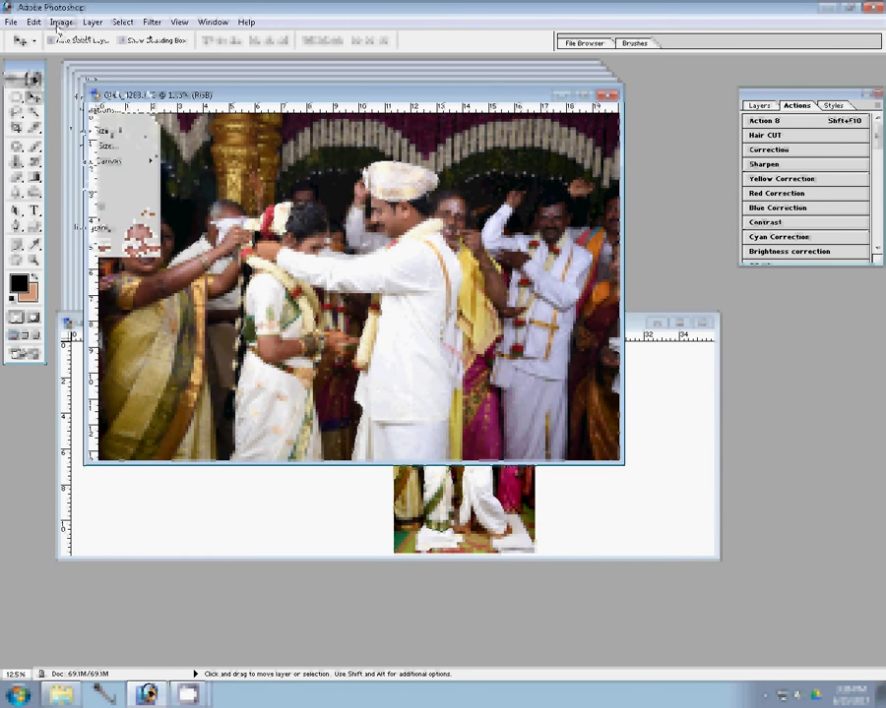
click(192, 176)
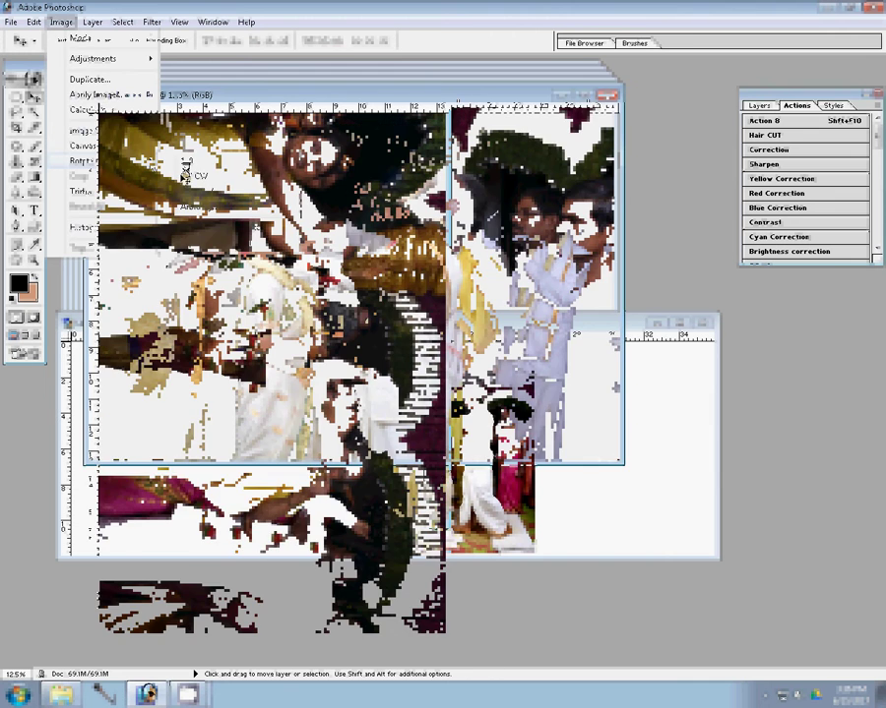
click(61, 21)
click(81, 132)
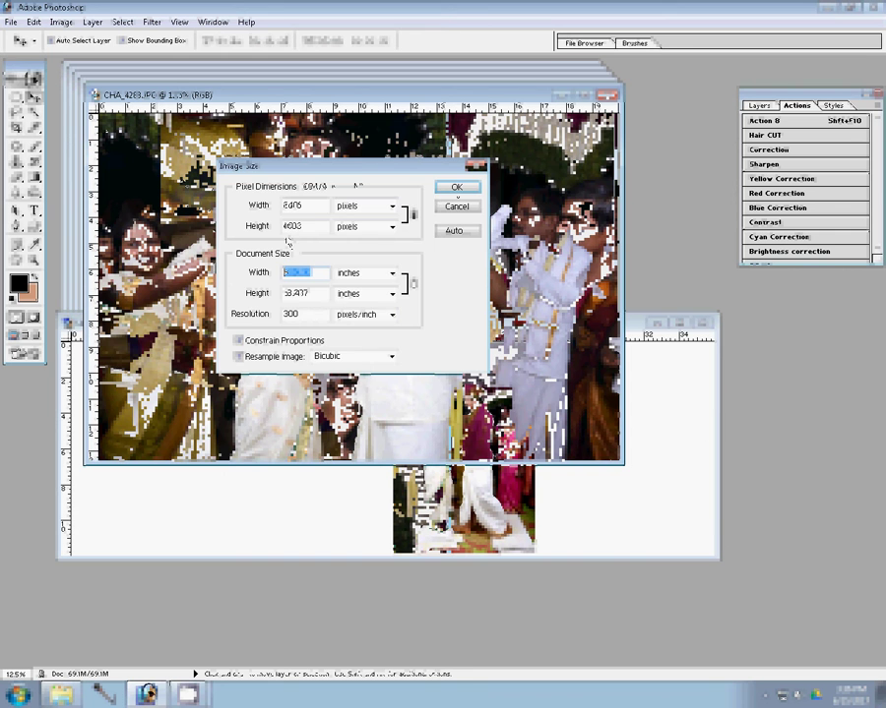
key(Return)
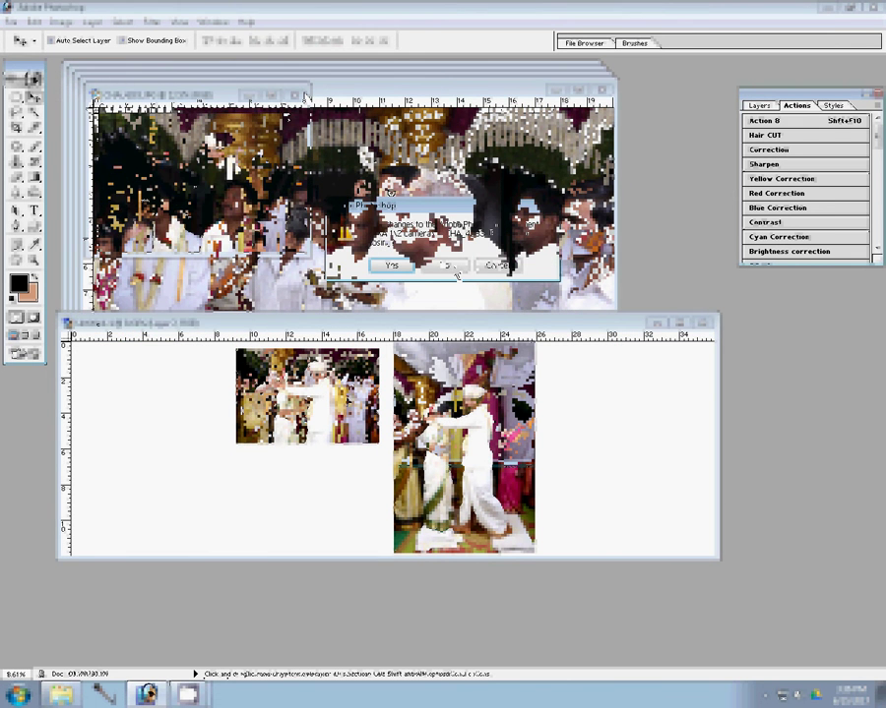
key(Return)
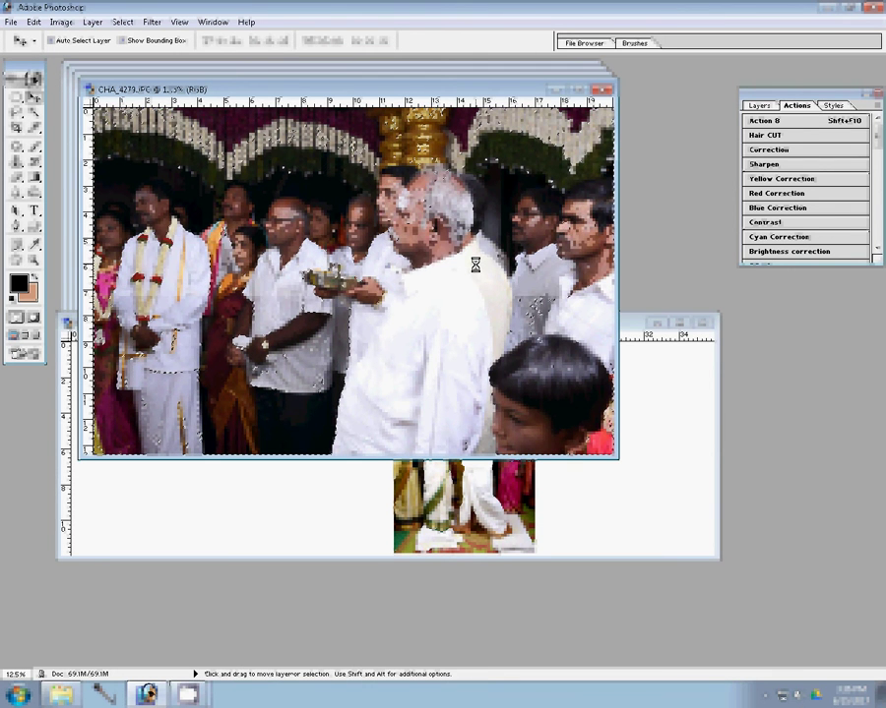
Resize the next photo to 8 inches wide.
click(54, 23)
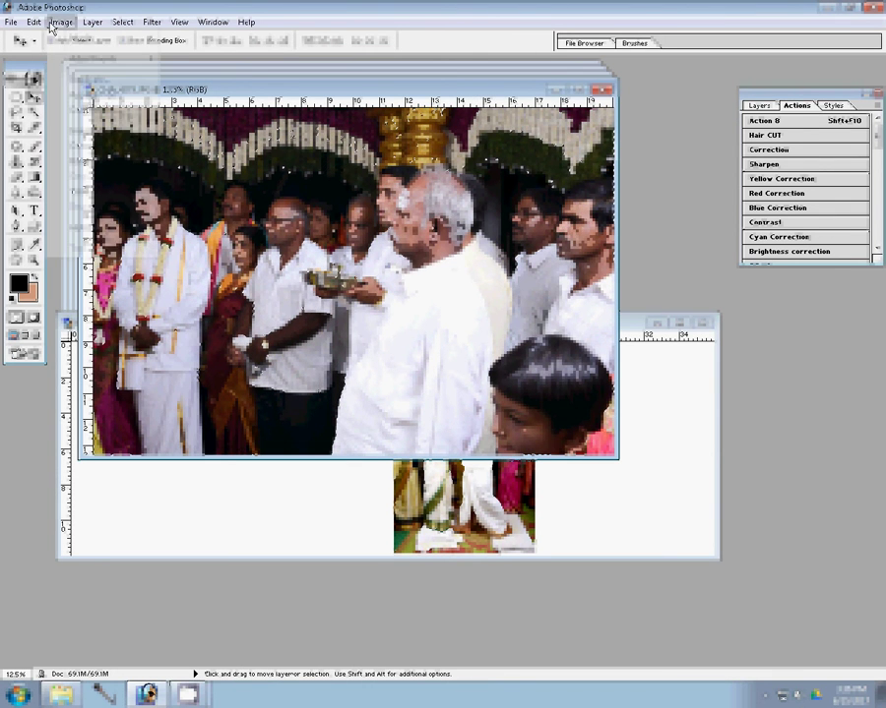
click(113, 131)
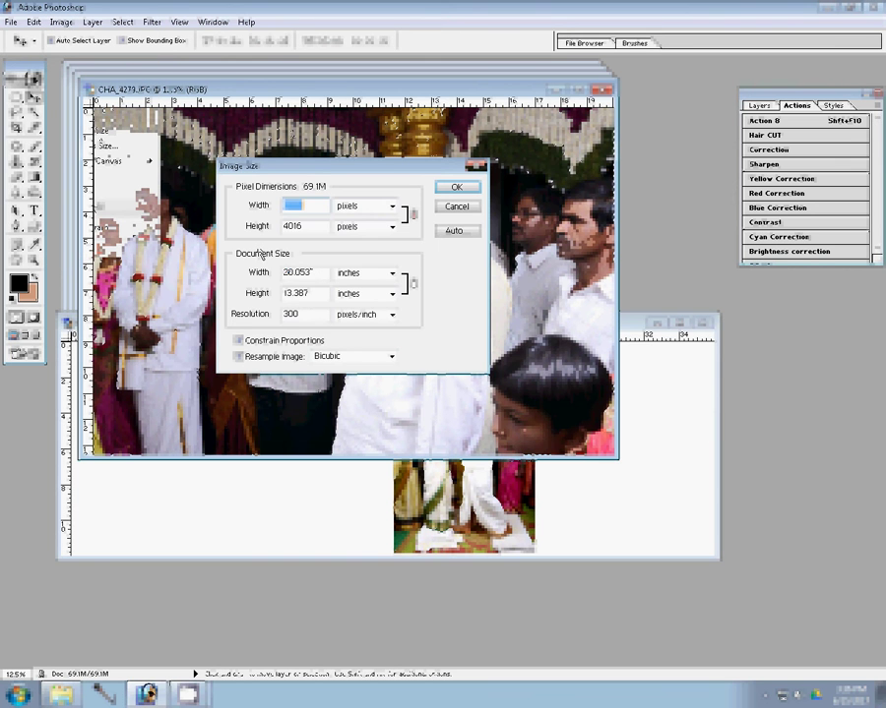
double_click(300, 273)
text(8)
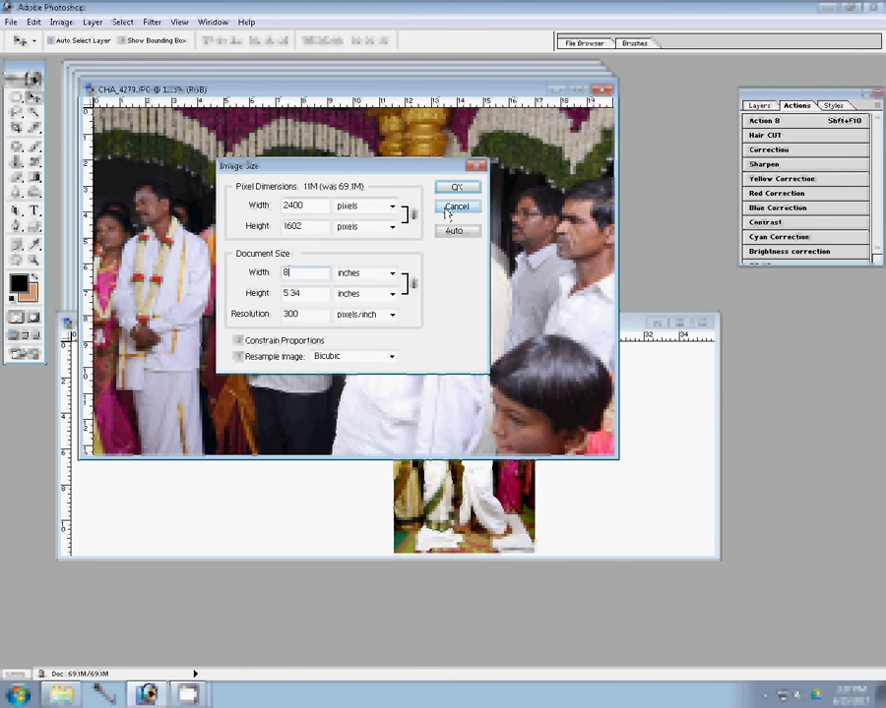
key(Return)
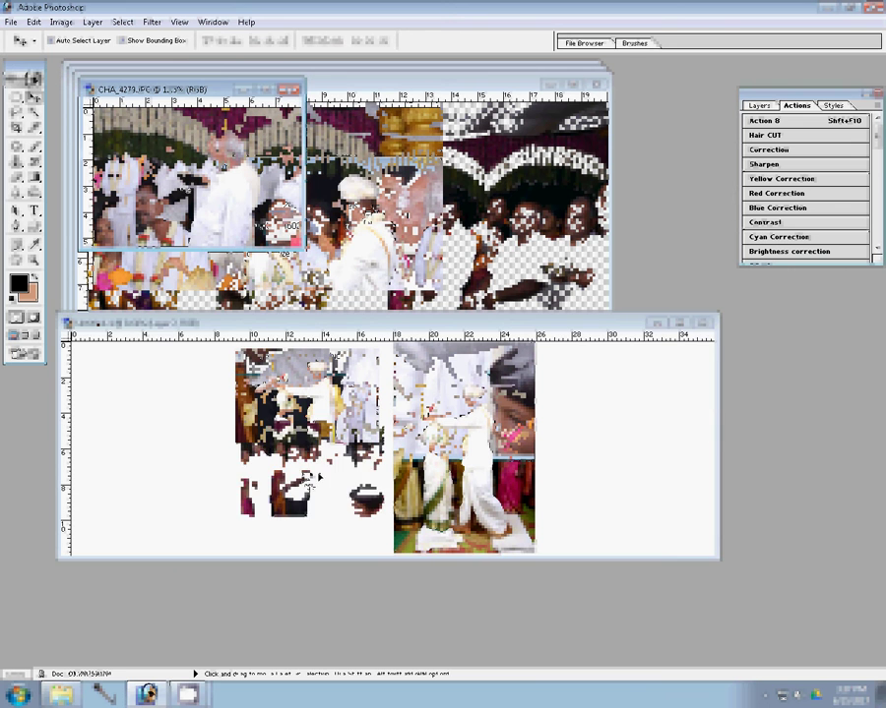
Place CHA_4279 at the page's top left and close the leftover photo windows.
drag(318, 478, 162, 405)
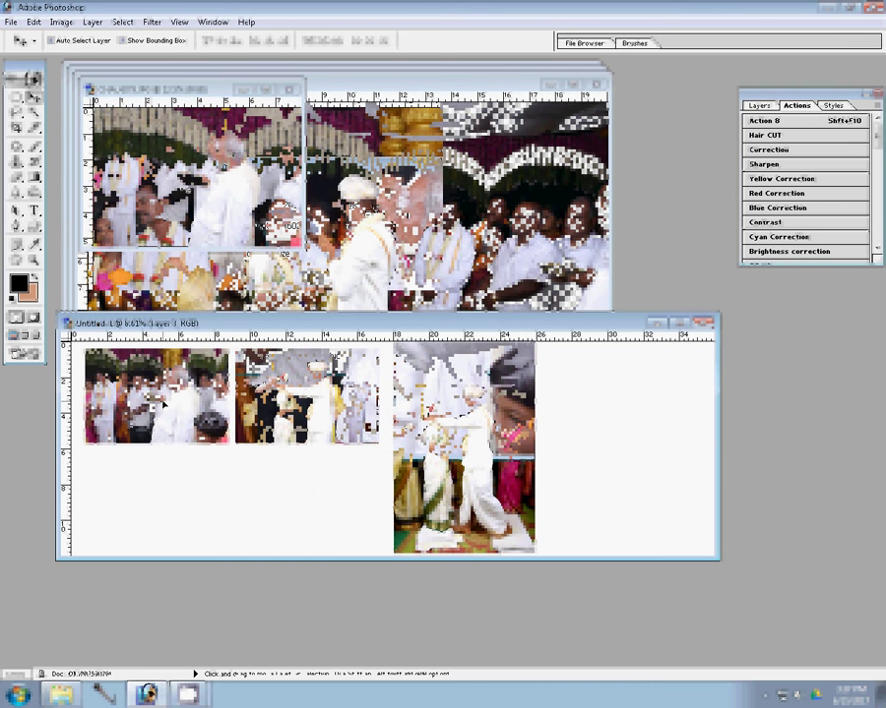
click(289, 90)
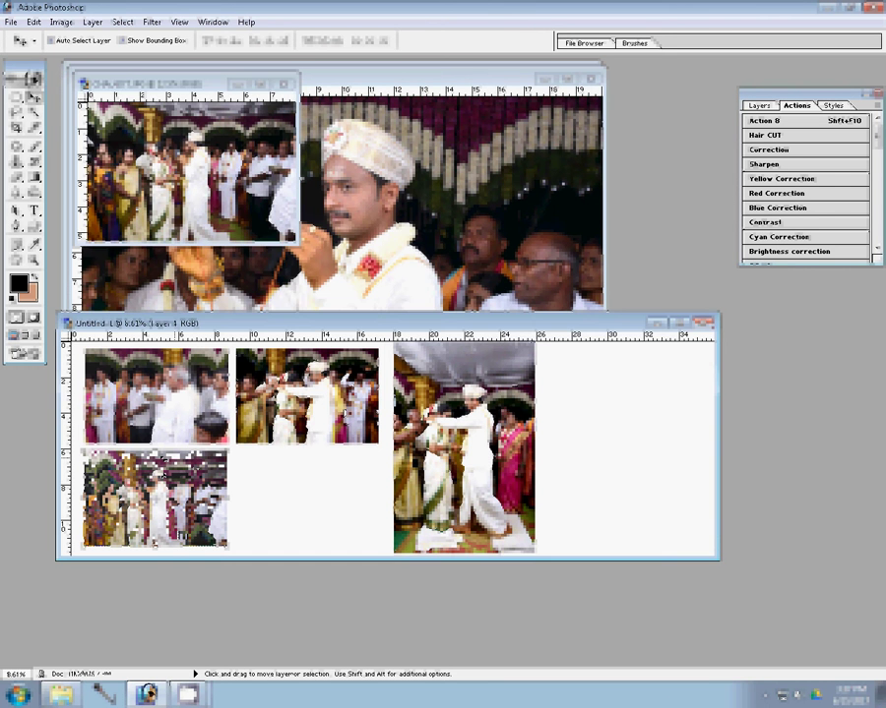
click(282, 87)
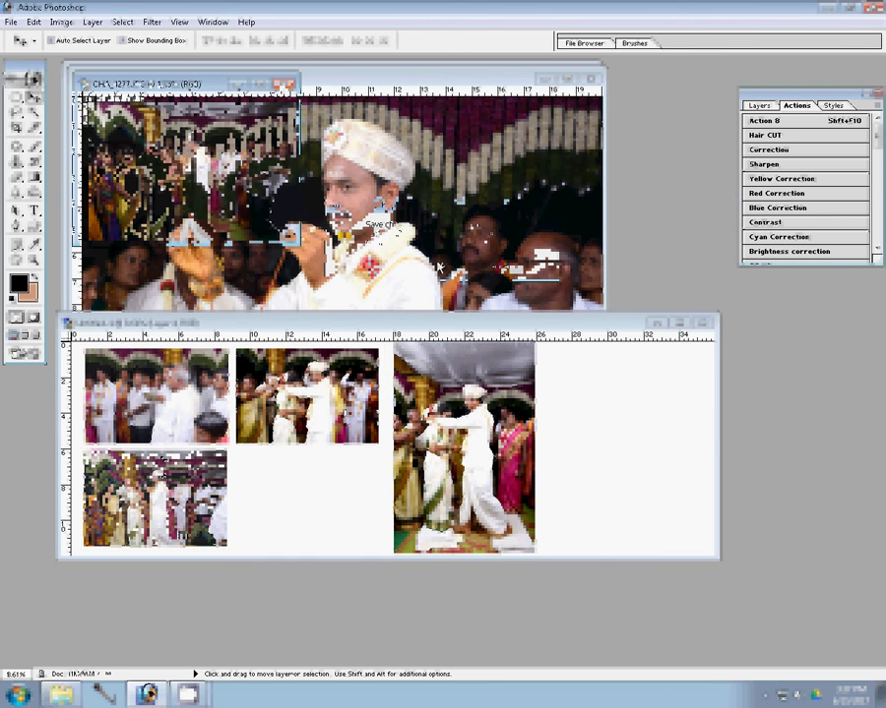
Close the small photo unsaved and apply a new image size to the groom photo.
key(n)
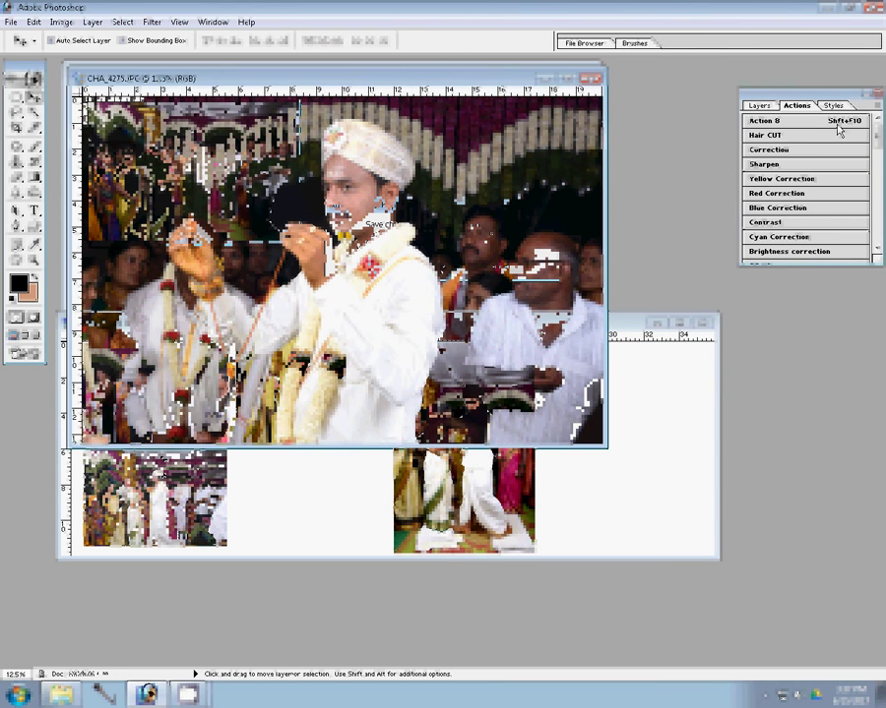
key(ctrl+alt+i)
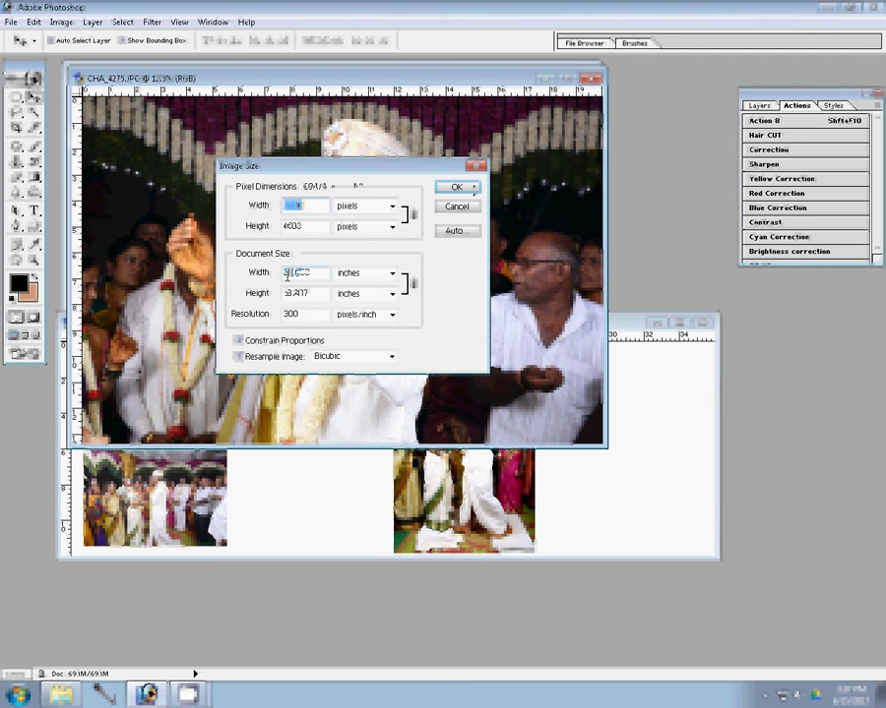
click(456, 187)
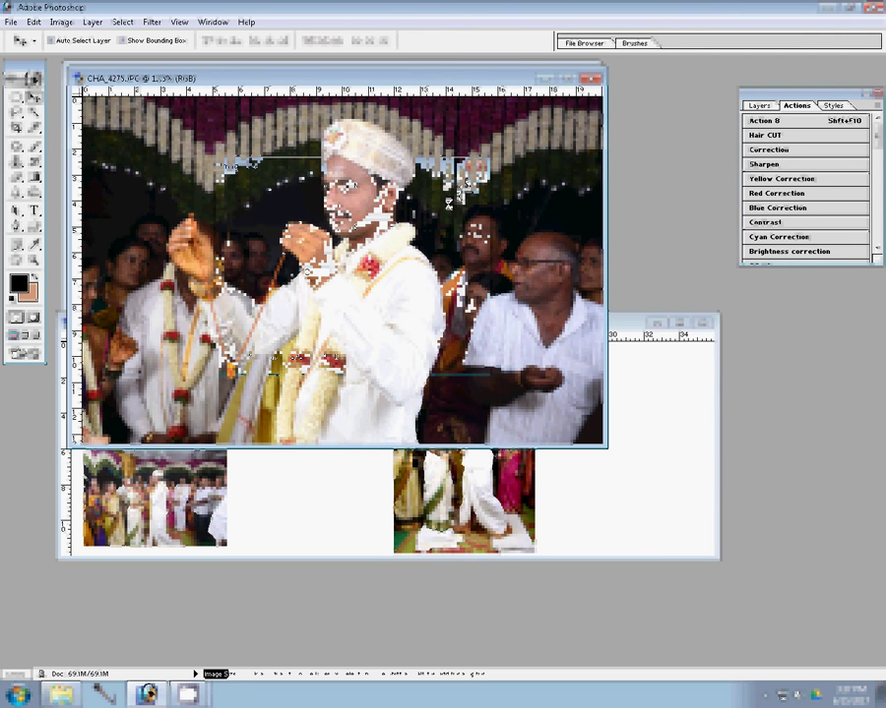
Copy the groom photo to the page's right end and enlarge it to about 255%.
mouse_move(458, 195)
mouse_down()
mouse_move(447, 209)
mouse_move(624, 482)
mouse_move(627, 430)
mouse_up()
key(ctrl+t)
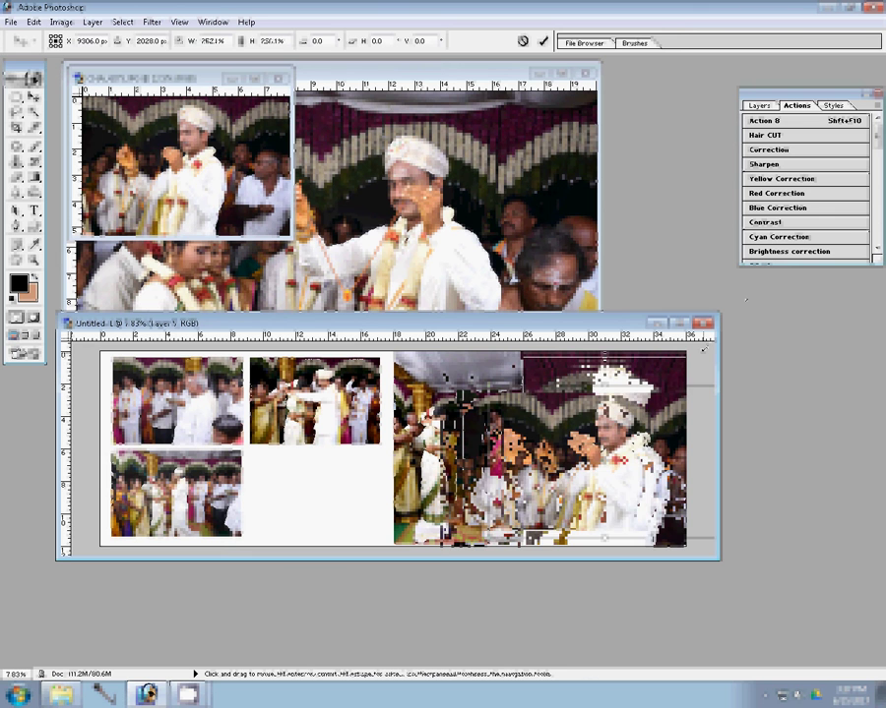
drag(439, 532, 438, 548)
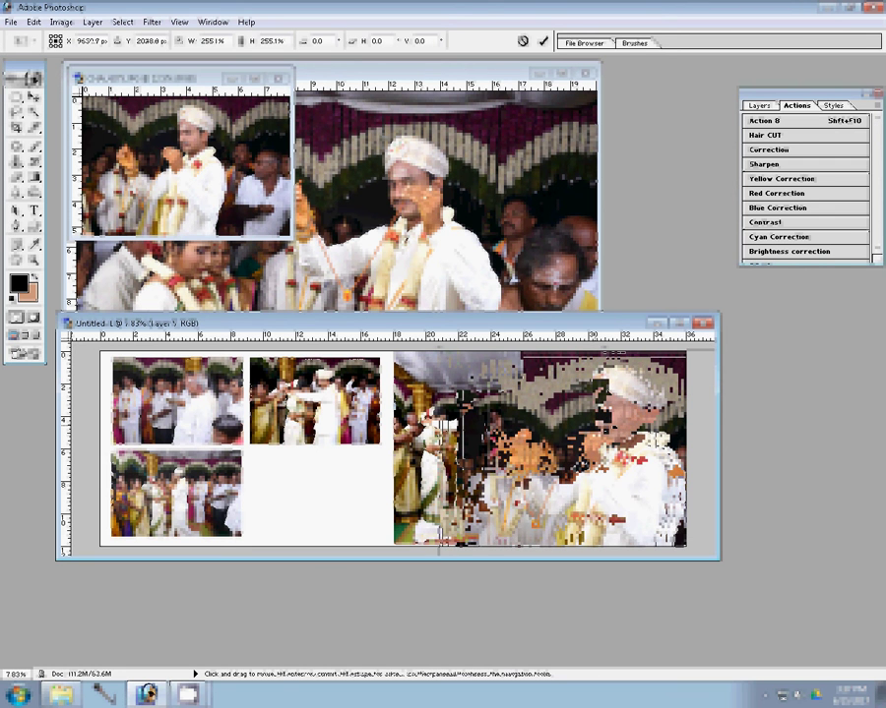
click(542, 40)
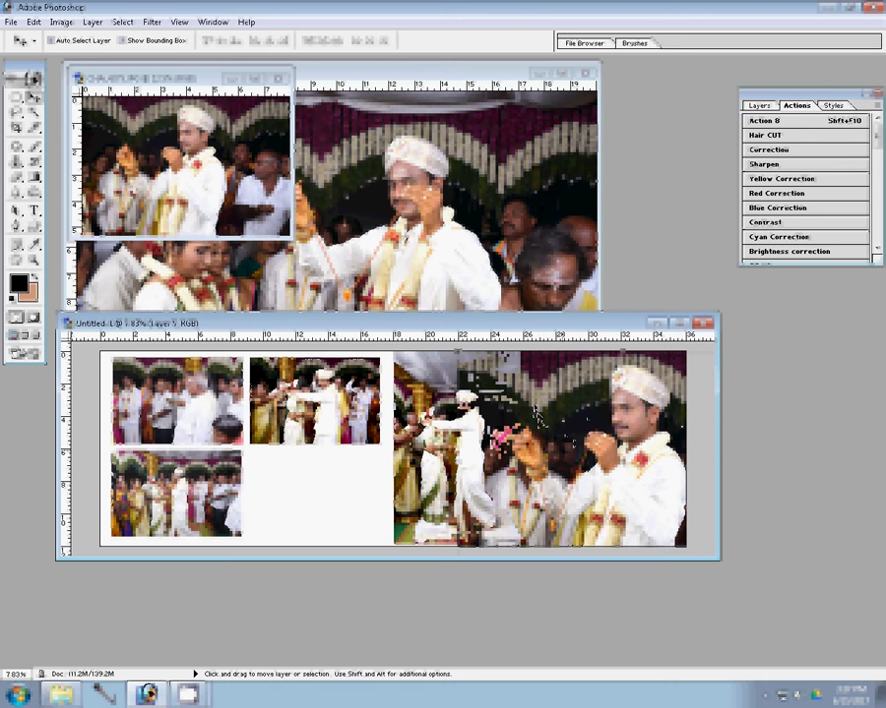
Scale the right-end groom photo to 92.7% and nudge it left to fit the edge.
key(ctrl+minus)
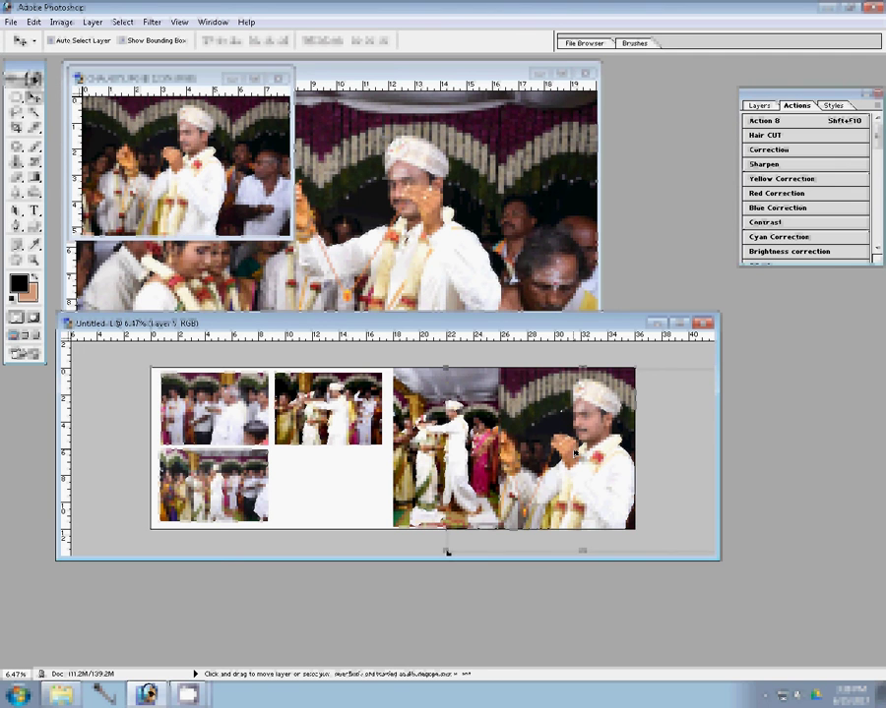
drag(446, 551, 462, 536)
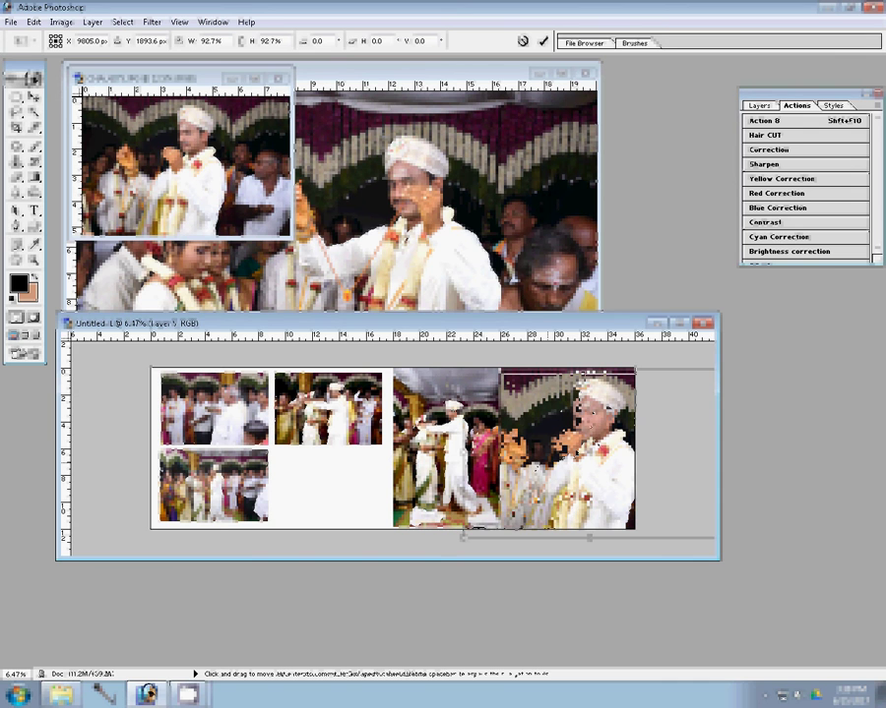
drag(464, 535, 459, 536)
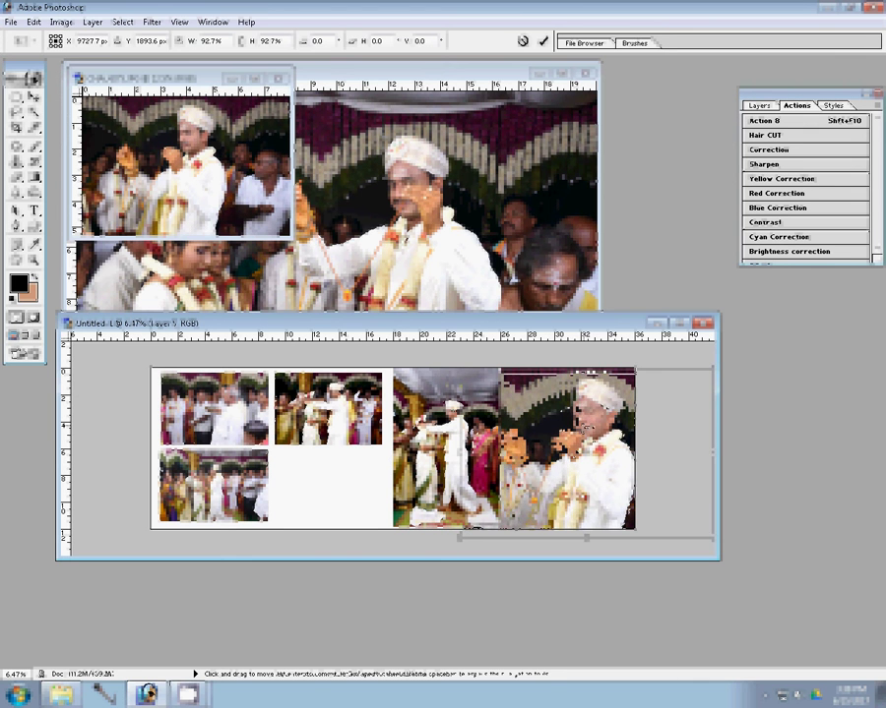
click(543, 40)
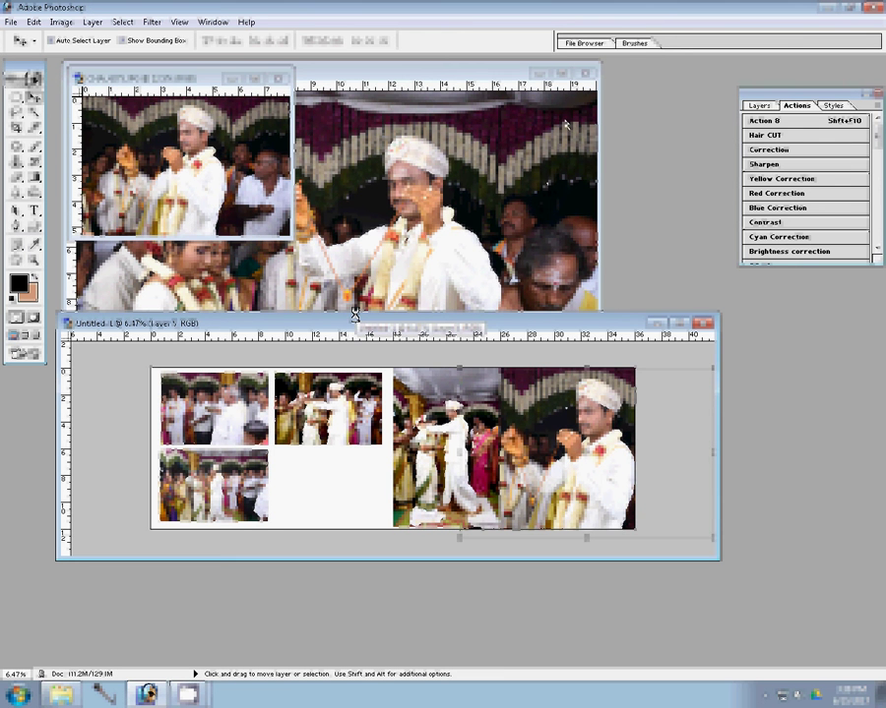
Close the small window unsaved, resize CHA_4274 to 9000 px wide, and close its source.
click(261, 165)
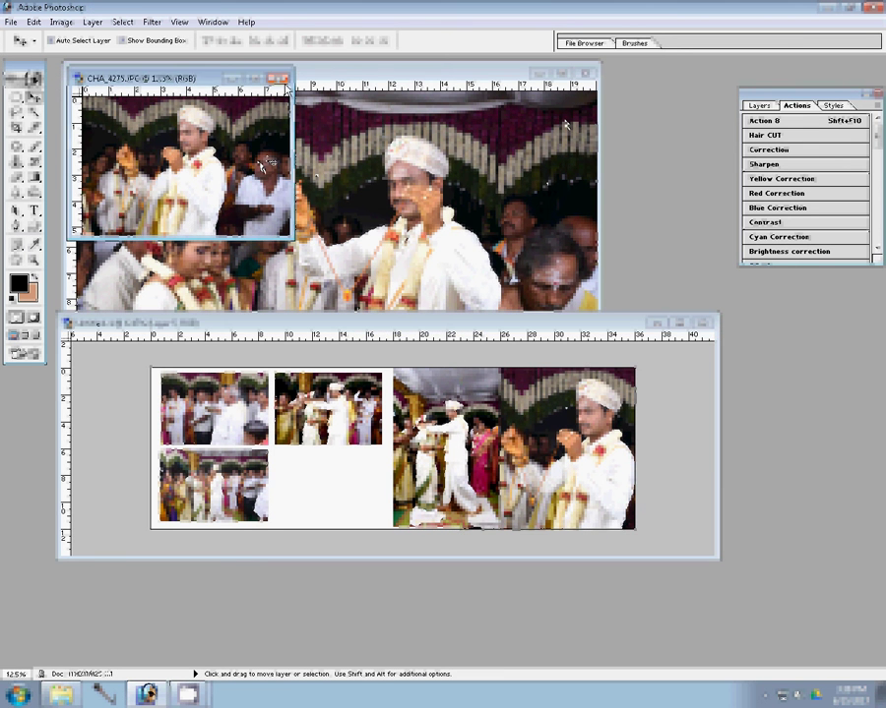
key(ctrl+w)
click(464, 267)
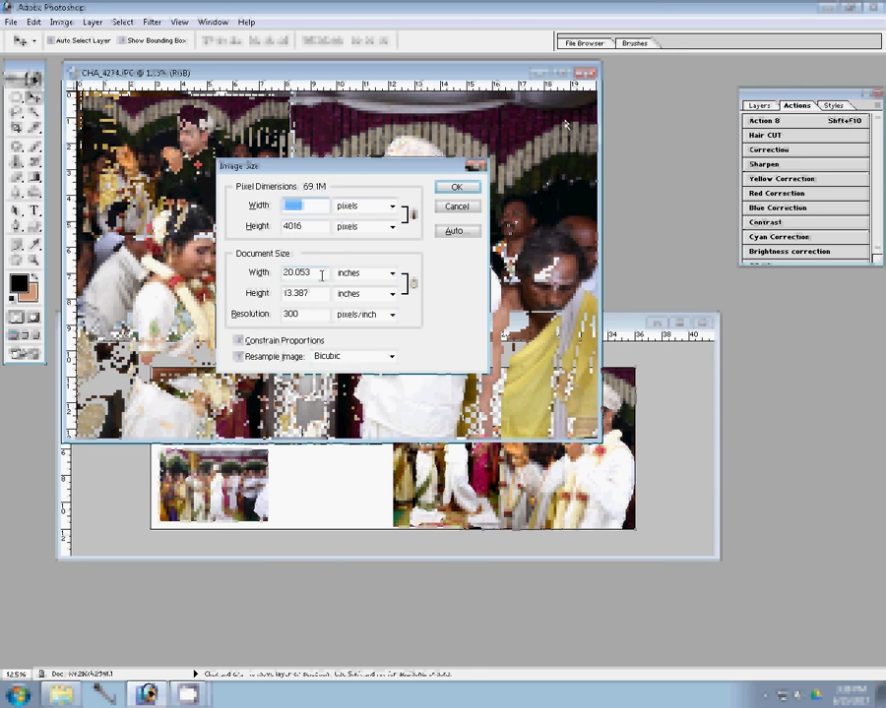
text(9000)
key(Return)
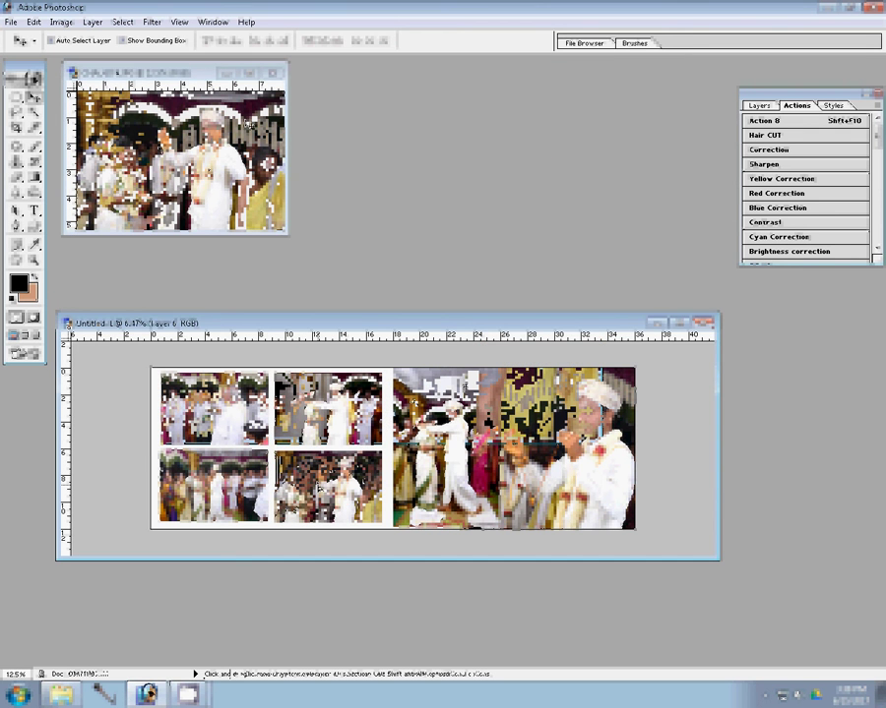
click(274, 72)
Discard the source photo's changes and add a cyan Solid Color fill layer above Background.
click(443, 264)
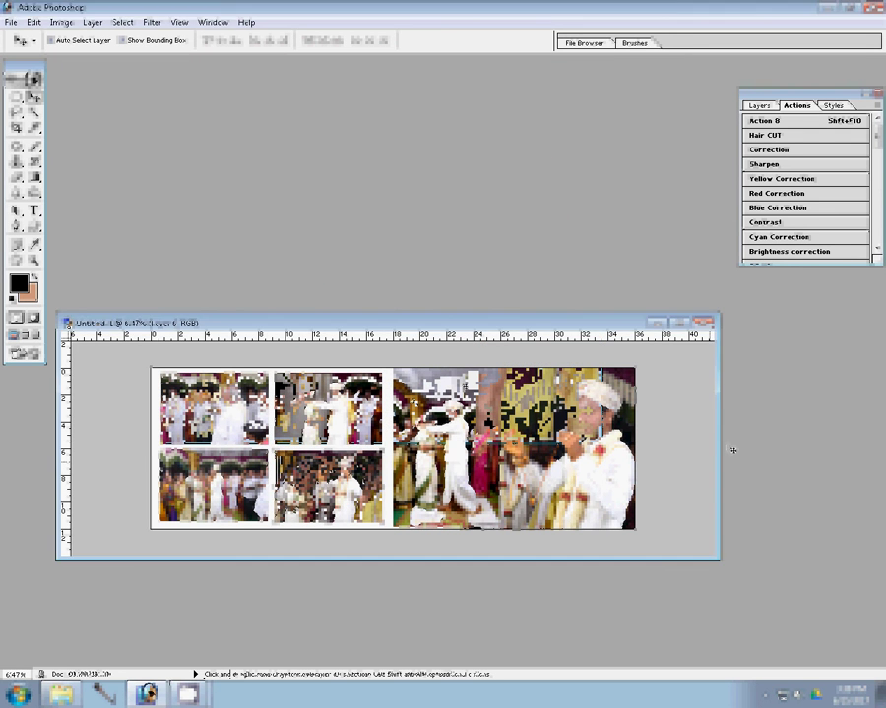
click(758, 105)
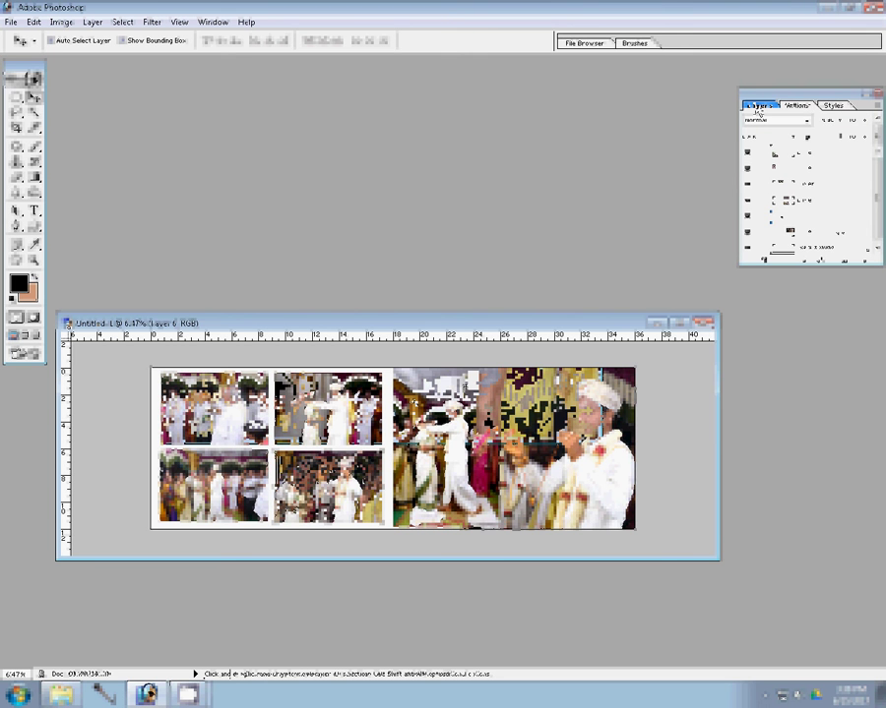
click(812, 246)
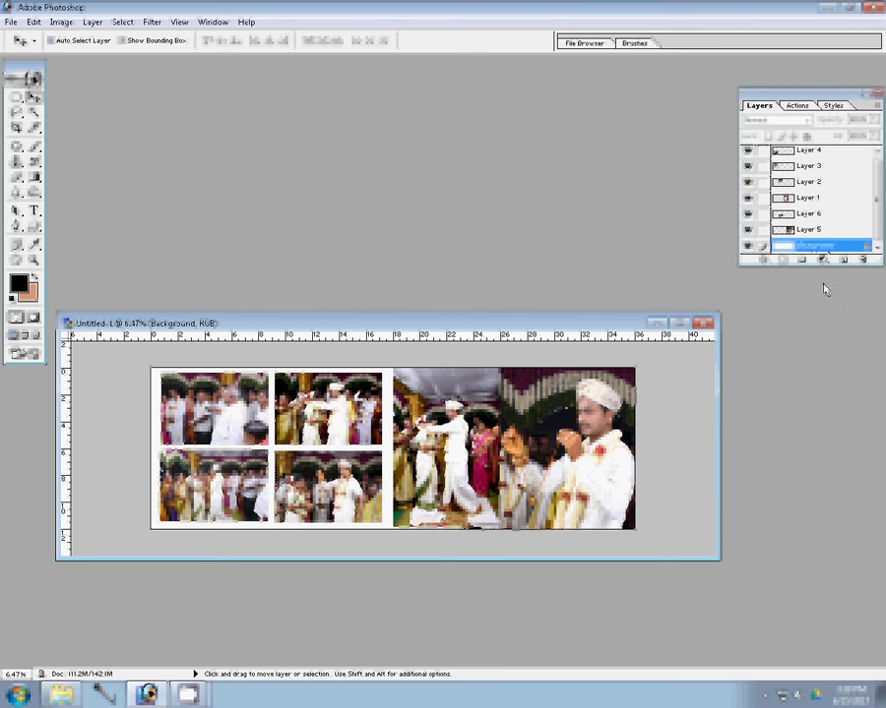
click(822, 260)
click(789, 274)
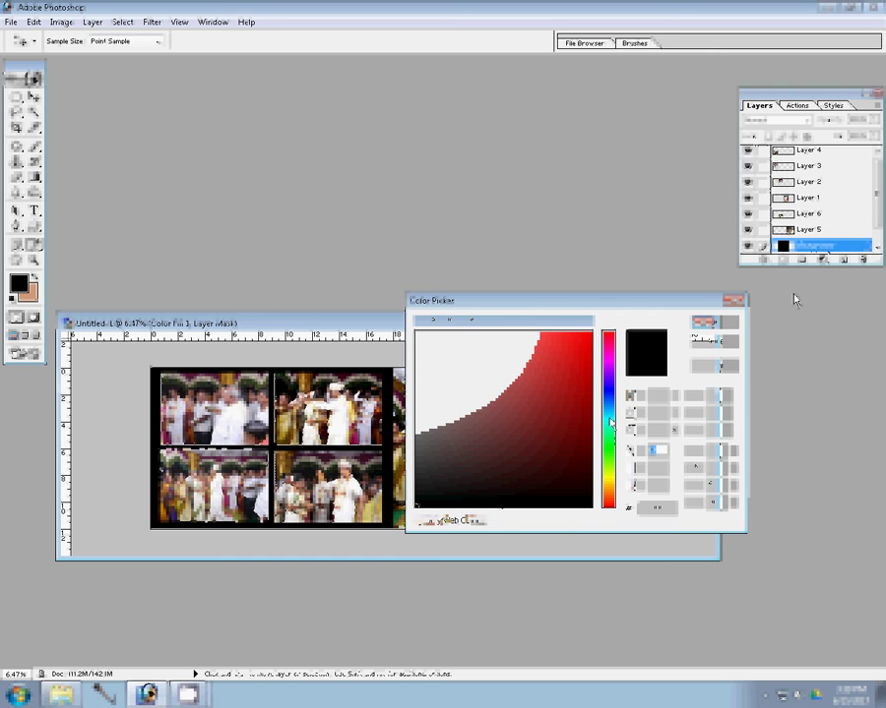
text(100)
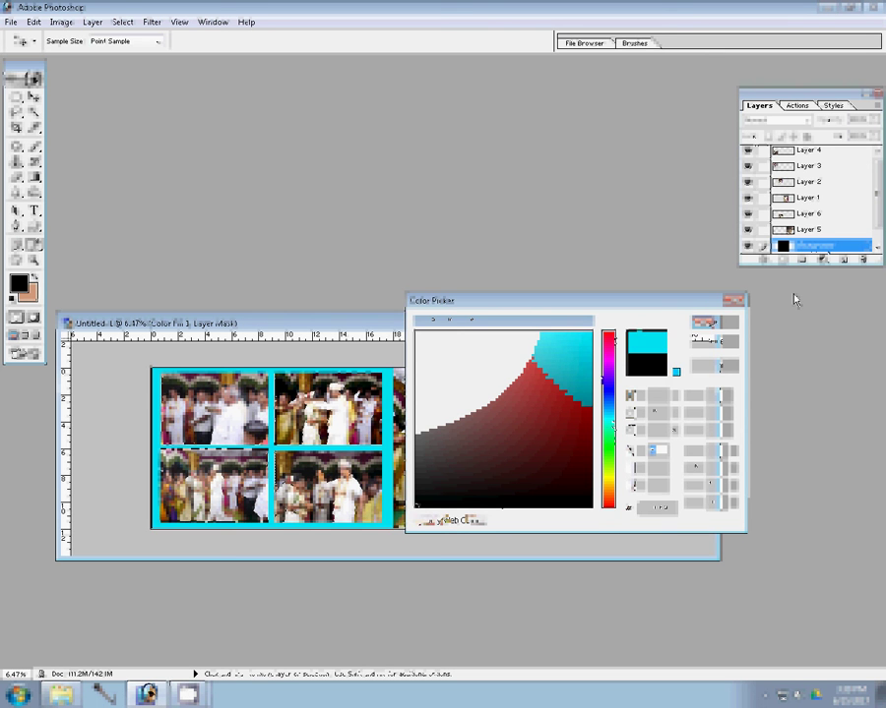
key(Return)
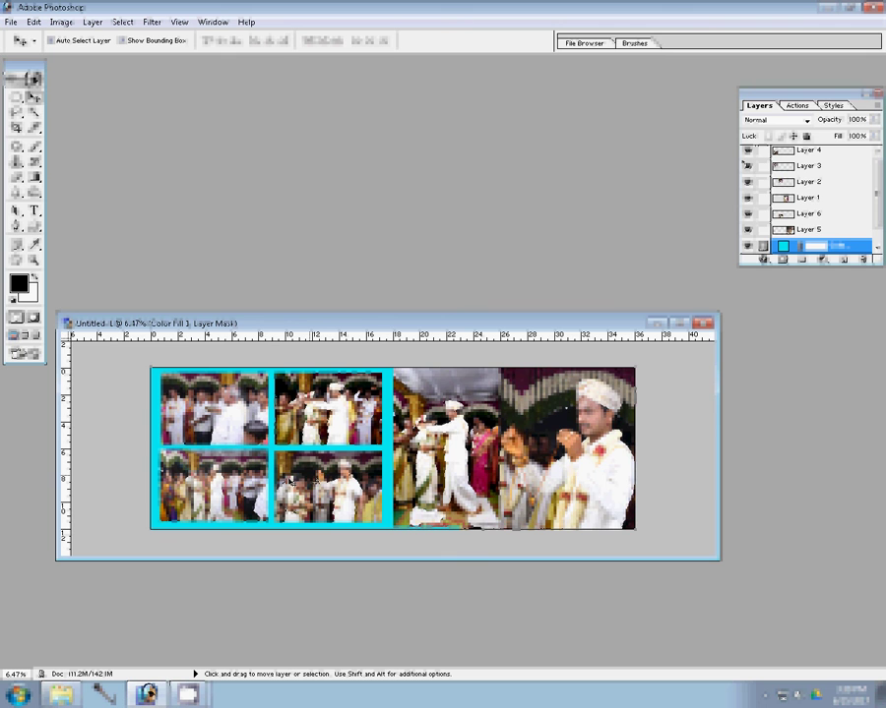
Hide the two right-hand photos and cyan fill layer, then merge the four small photos.
click(747, 198)
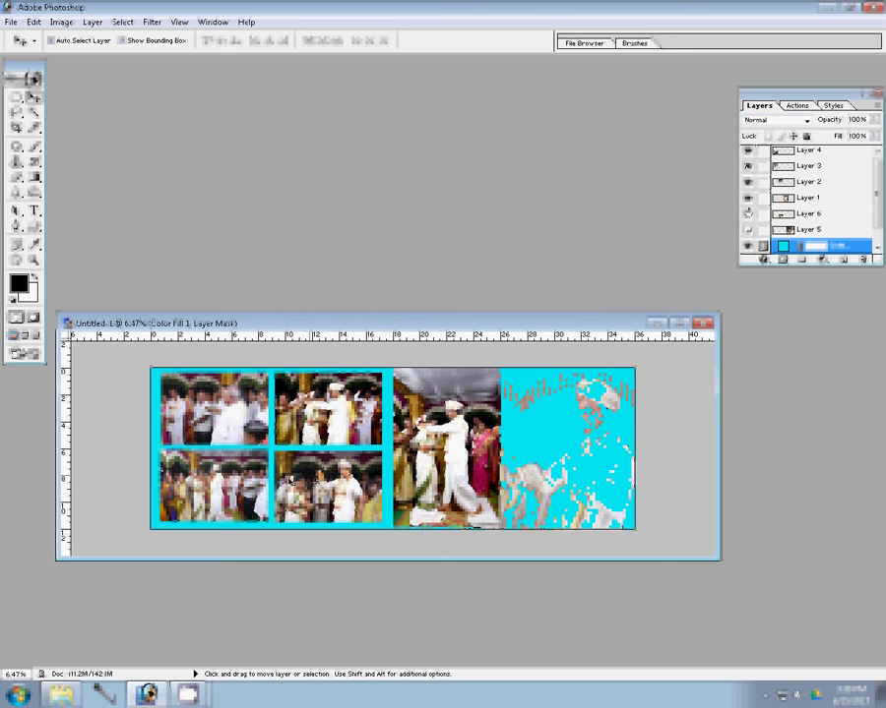
click(748, 229)
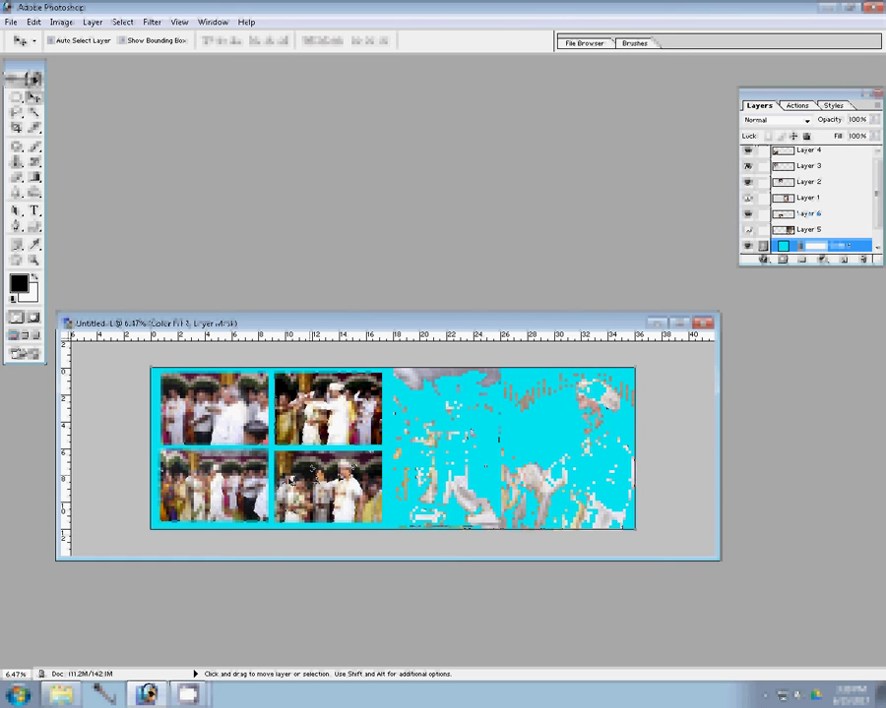
click(747, 245)
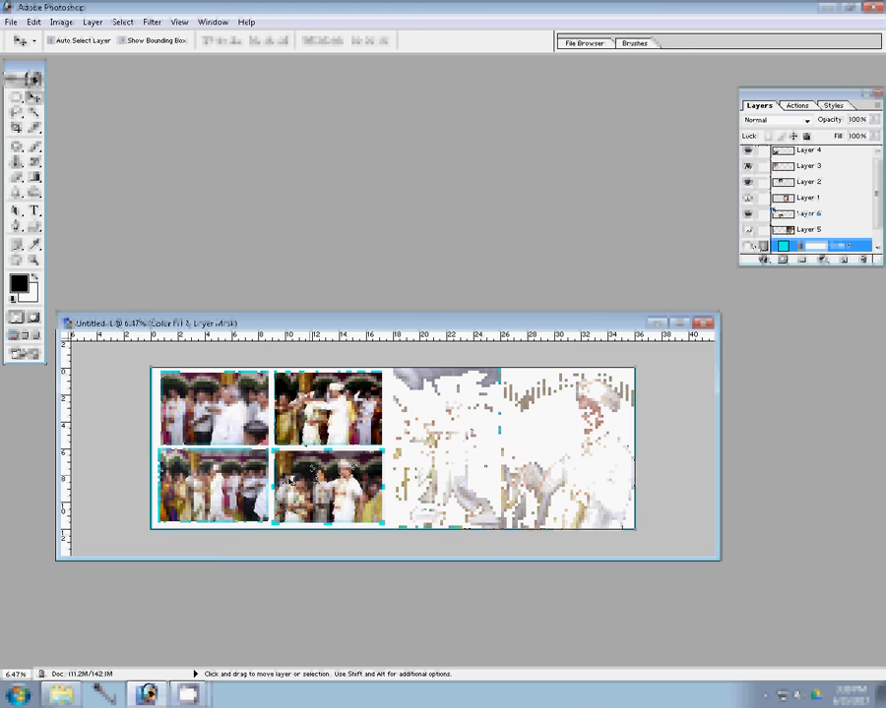
key(ctrl+j)
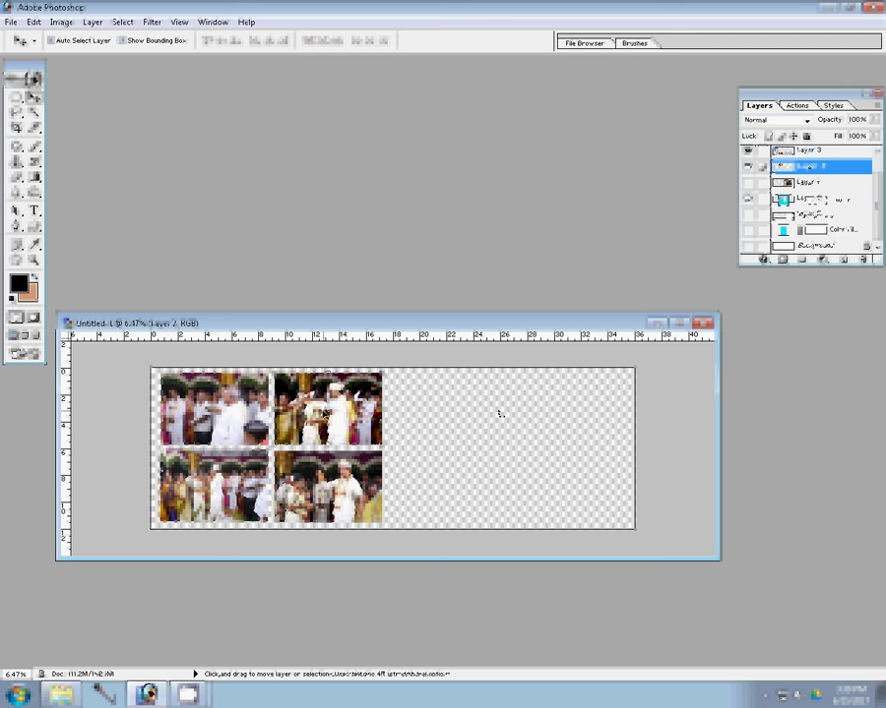
Apply a Stroke layer effect border to the merged small-photo layer.
click(763, 260)
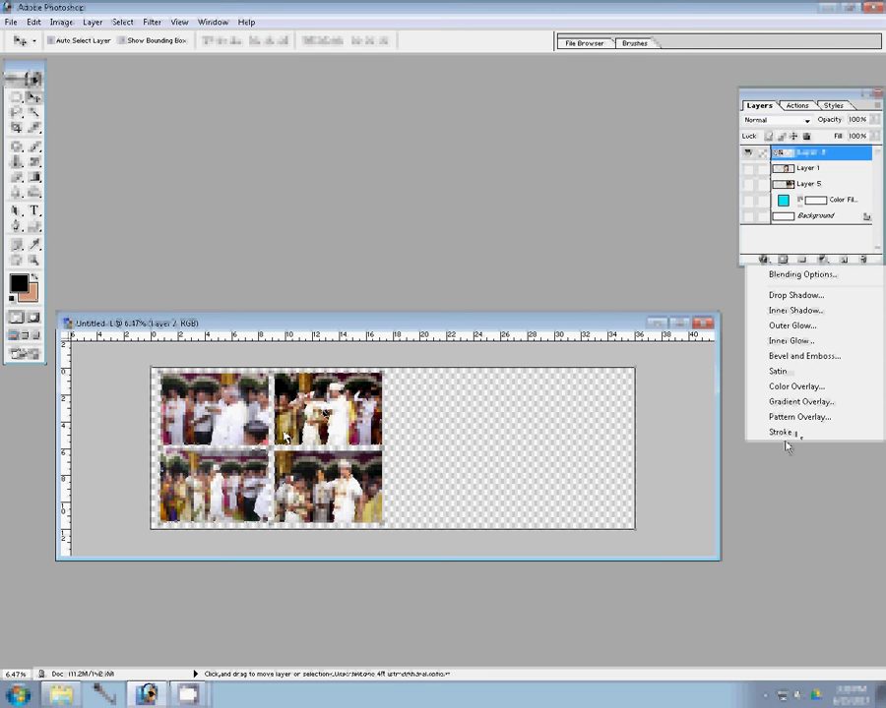
click(783, 434)
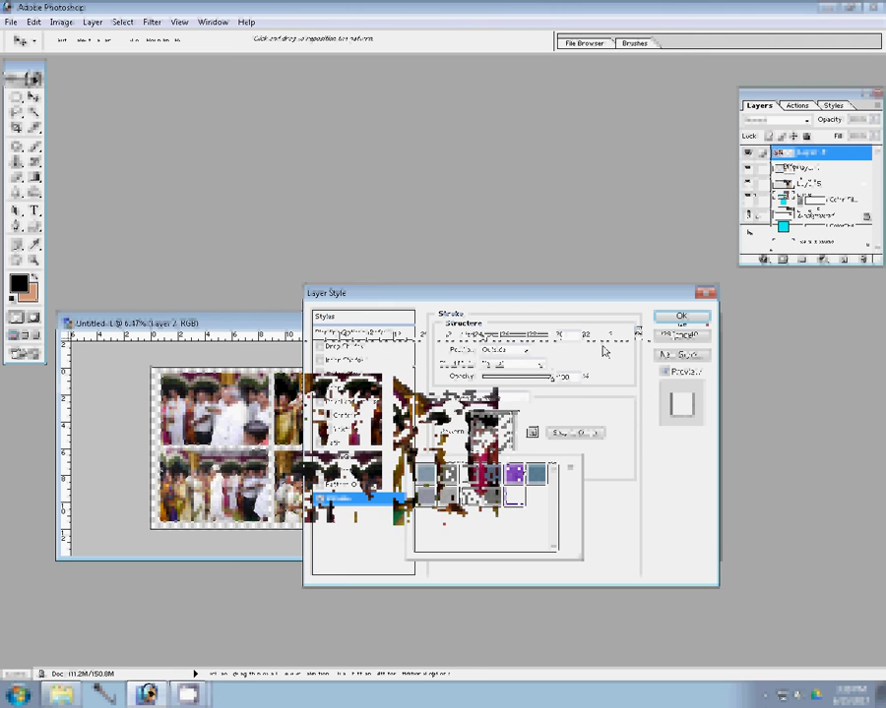
key(Return)
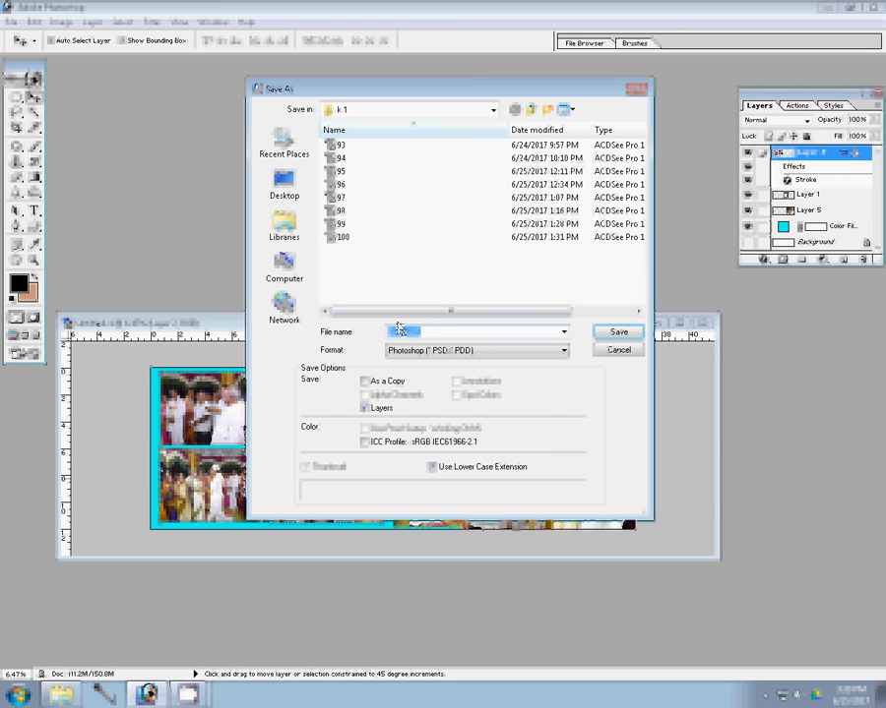
Save the album page as 101.psd in Photoshop format.
text(1)
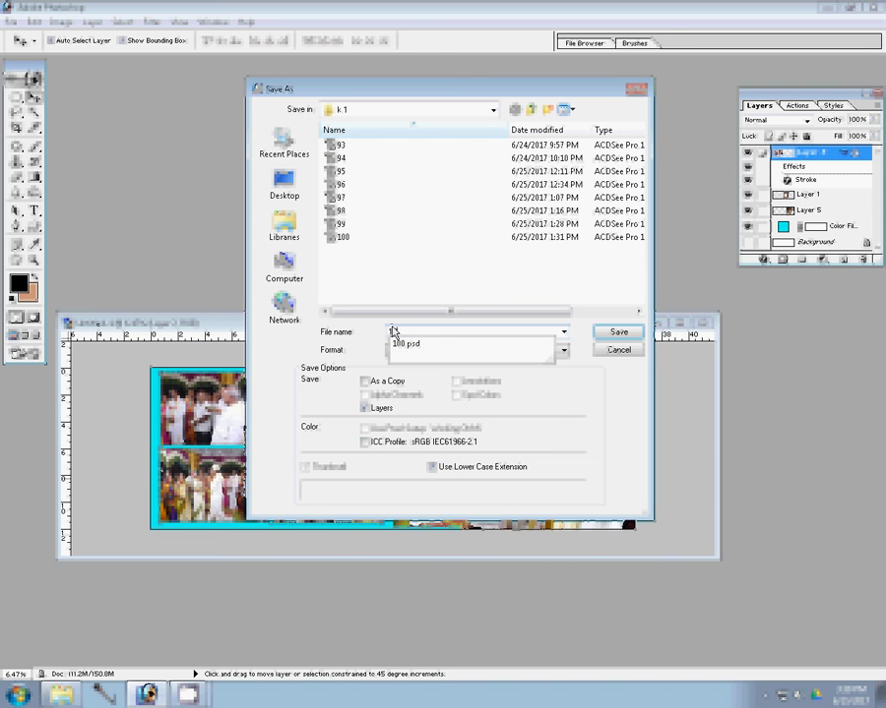
text(01)
click(617, 332)
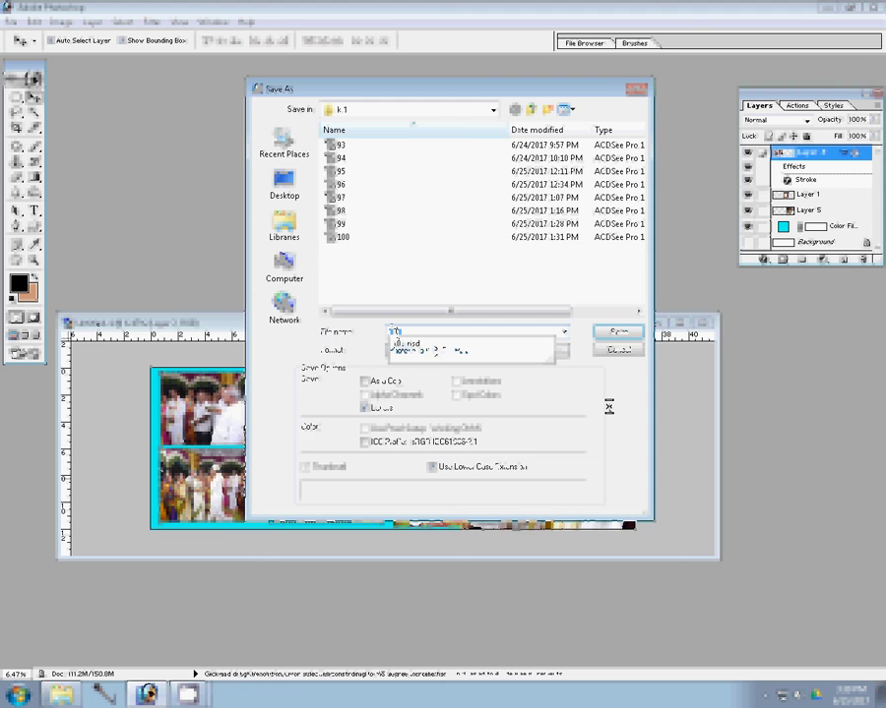